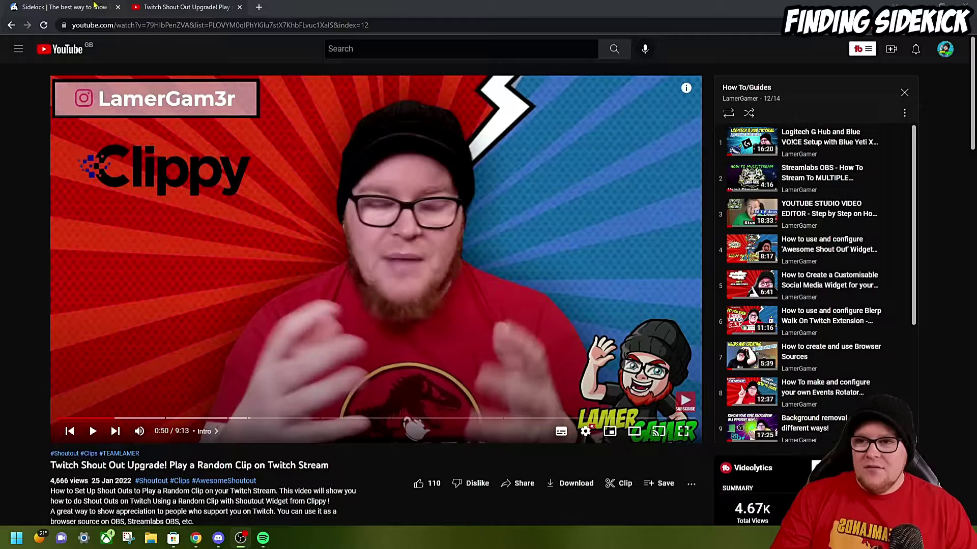
# - Close the old Sidekick tab and scroll the YouTube description down to the efuse.gg/clippy link
pyautogui.click(118, 7)
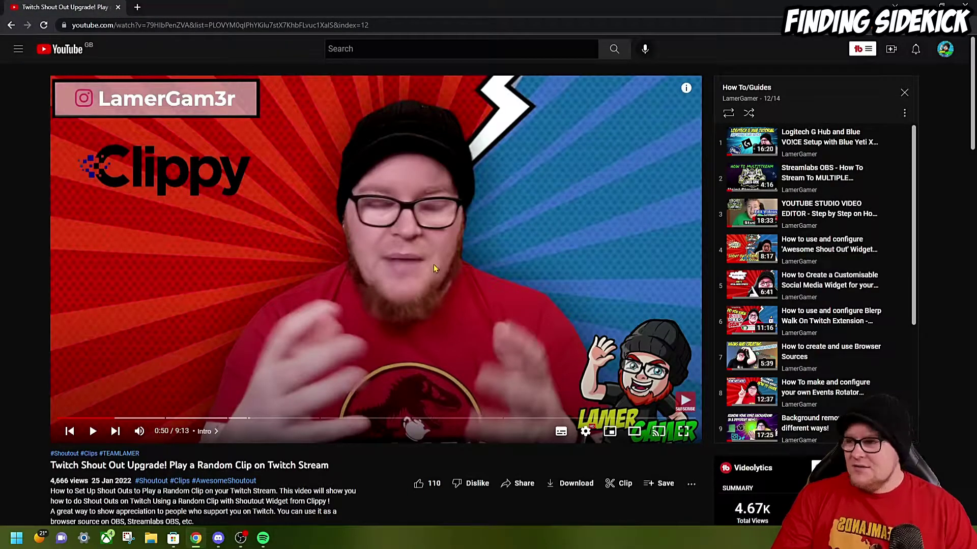
pyautogui.scroll(-2, 277, 453)
pyautogui.scroll(-4, 212, 437)
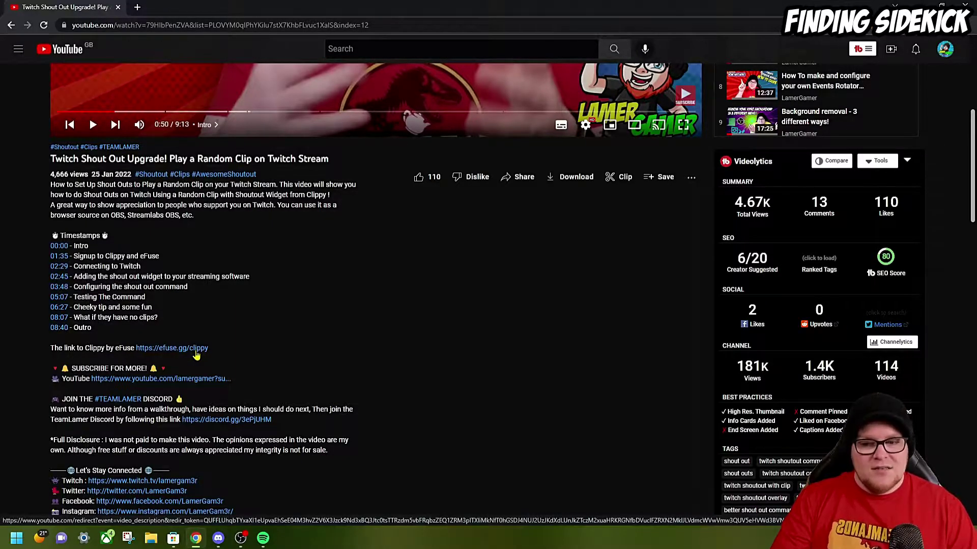
# - Open Sidekick from the efuse.gg/clippy link and log in with the autofilled eFuse account
pyautogui.click(195, 352)
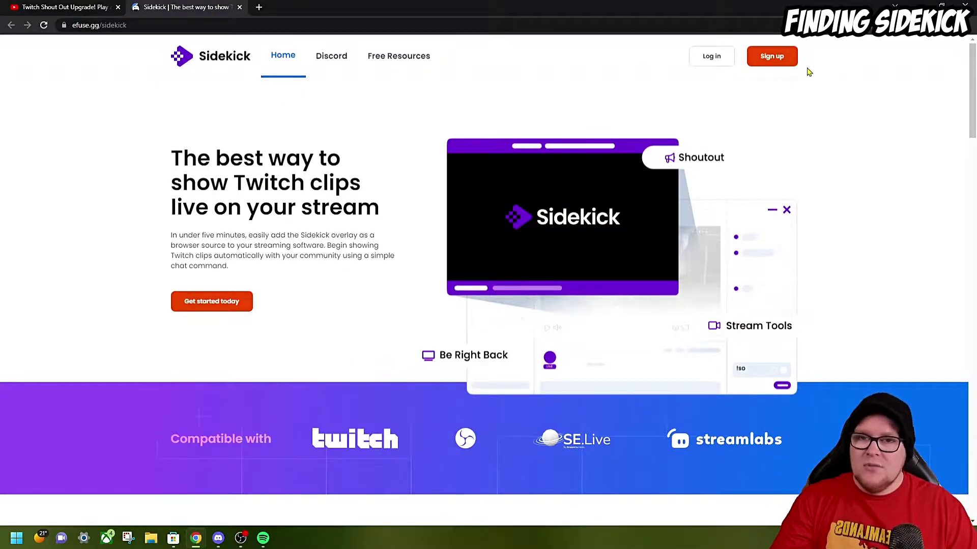
pyautogui.click(702, 58)
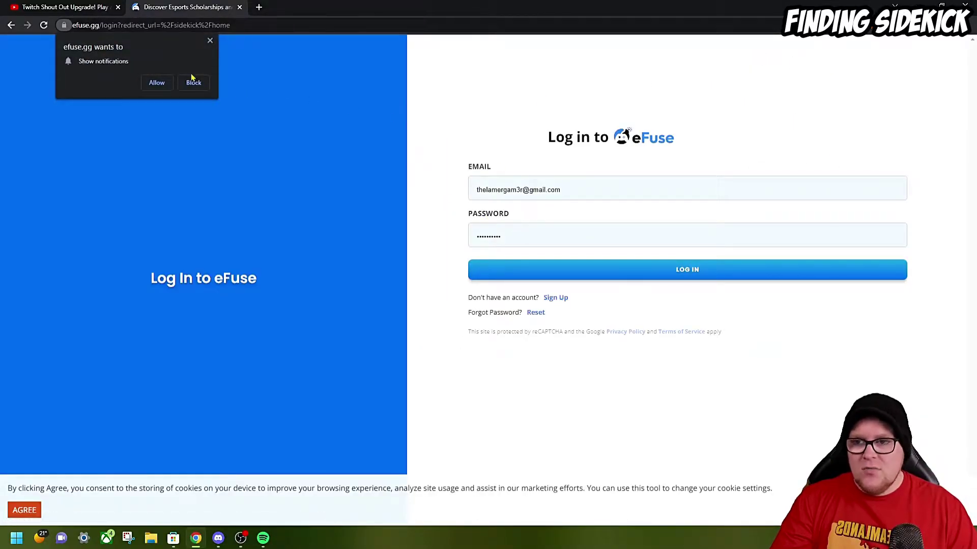
pyautogui.click(754, 272)
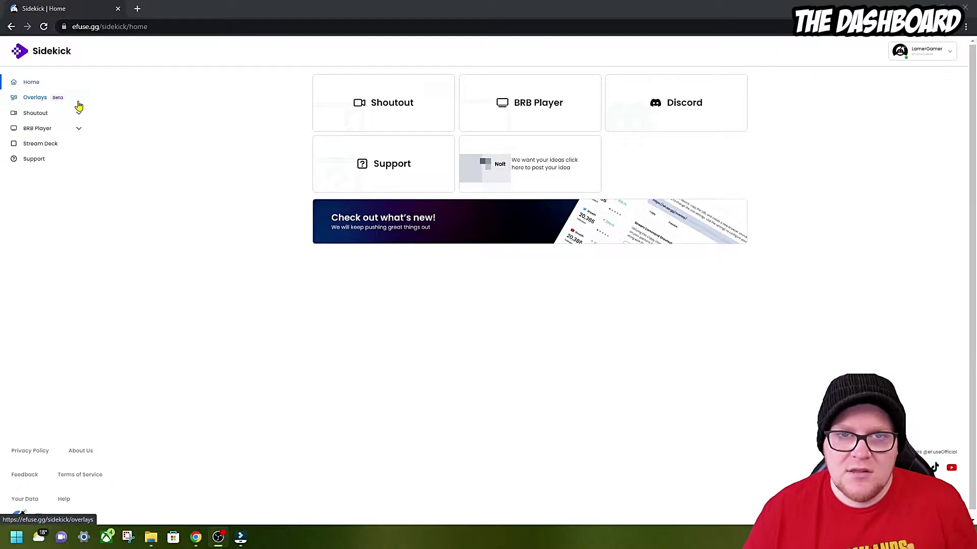
# - Open the Shoutout command settings, leaving the 'so' command name unchanged
pyautogui.click(355, 123)
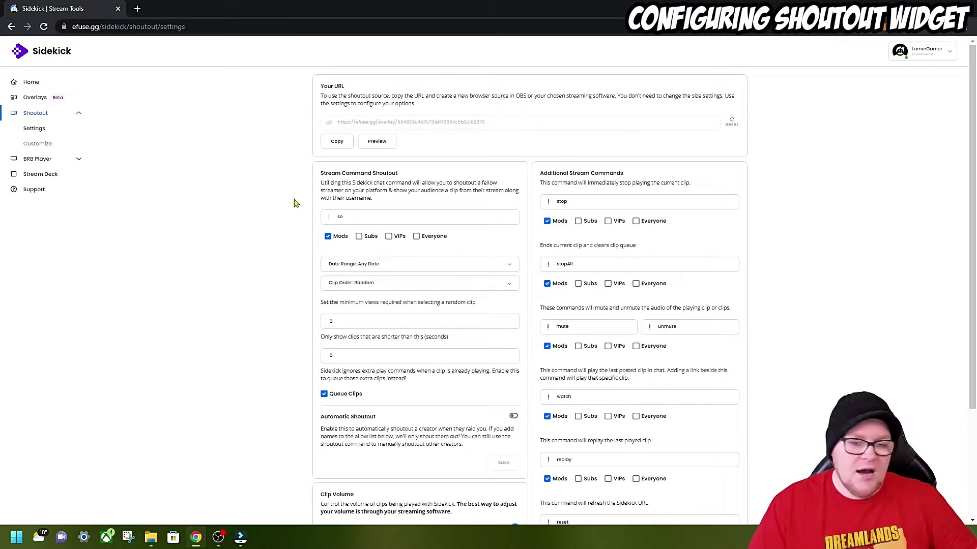
pyautogui.scroll(-2, 464, 206)
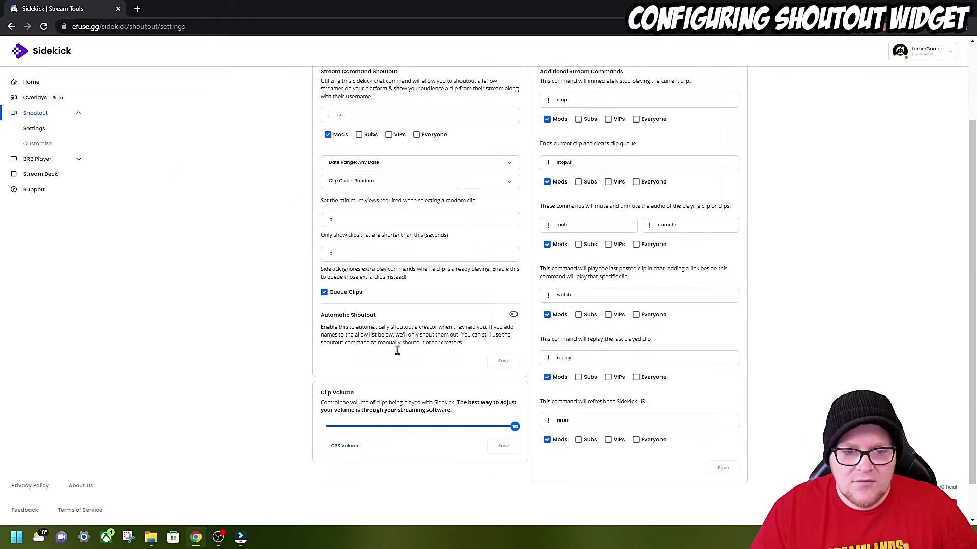
pyautogui.scroll(2, 534, 374)
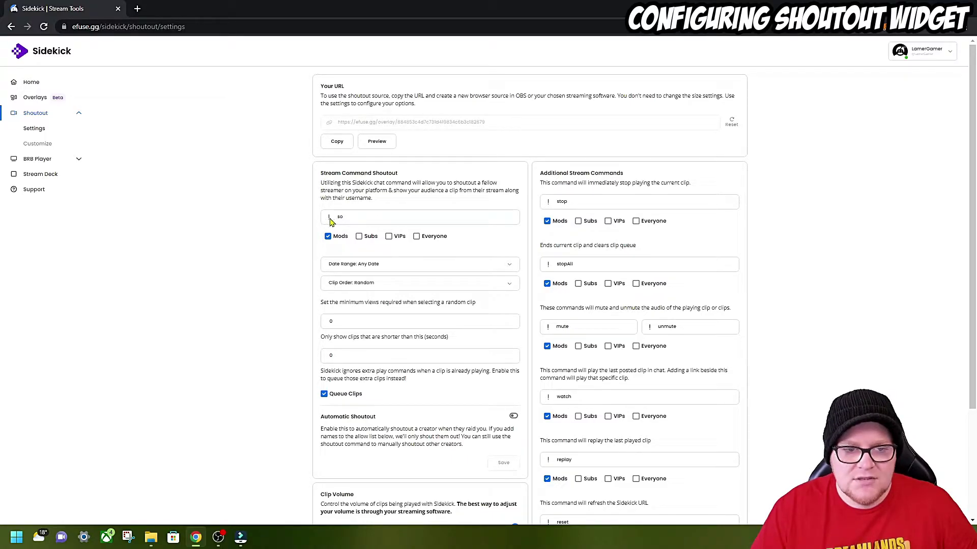
pyautogui.click(354, 216)
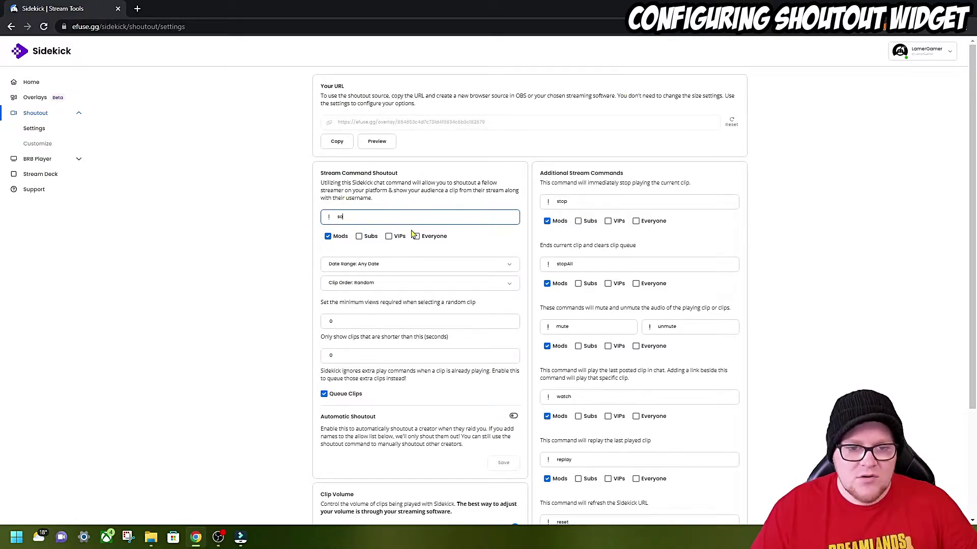
pyautogui.click(496, 245)
pyautogui.scroll(-1, 554, 196)
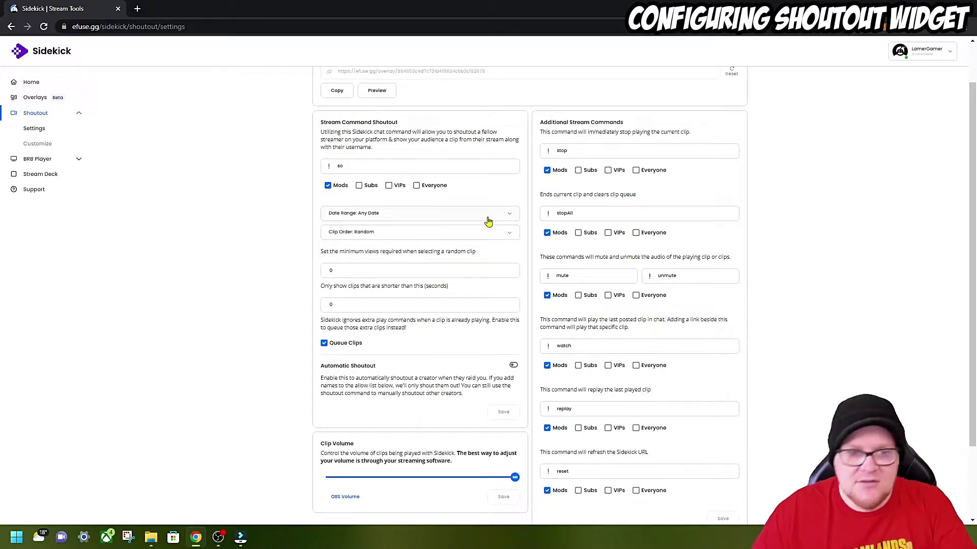
# - Set the clip Date Range to Last Month, keep Clip Order on Random, and confirm clip volume 100
pyautogui.click(453, 219)
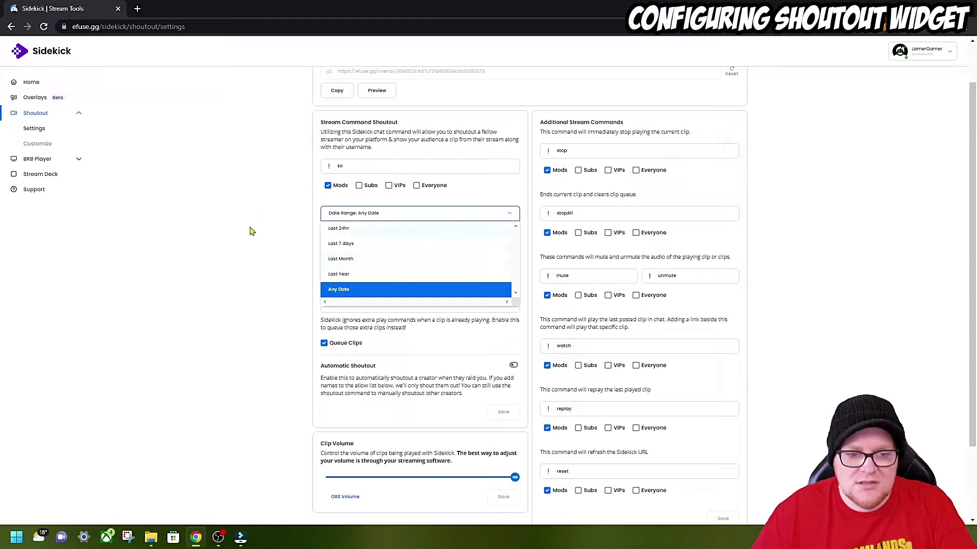
pyautogui.click(369, 260)
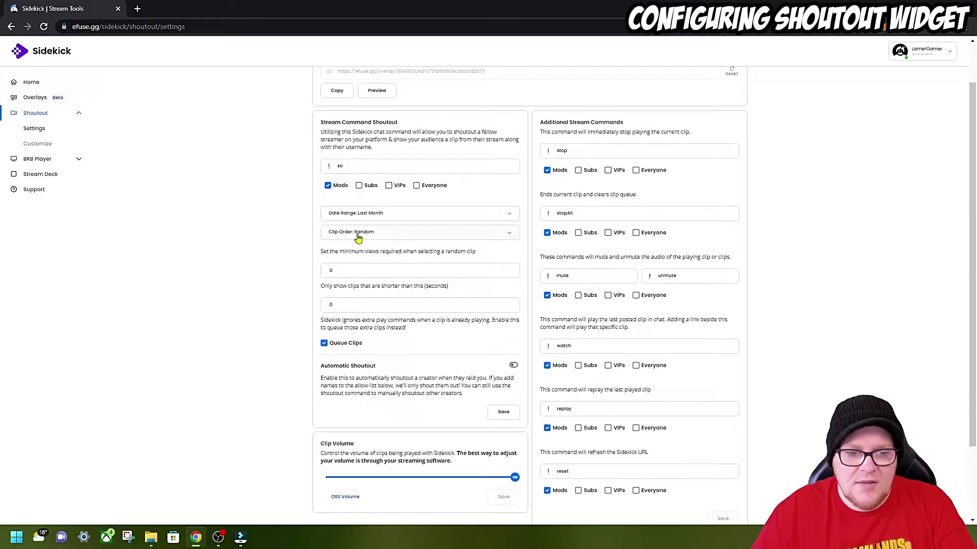
pyautogui.click(392, 236)
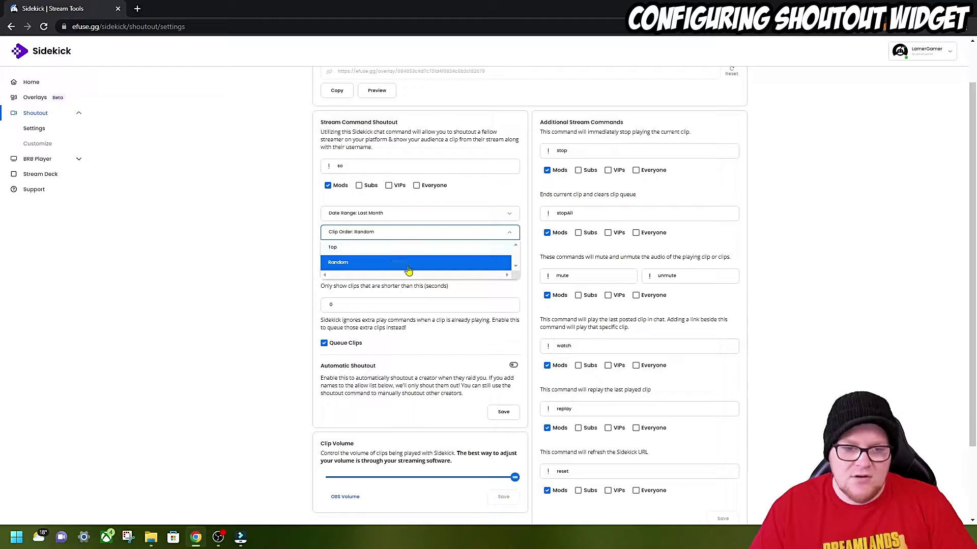
pyautogui.click(243, 246)
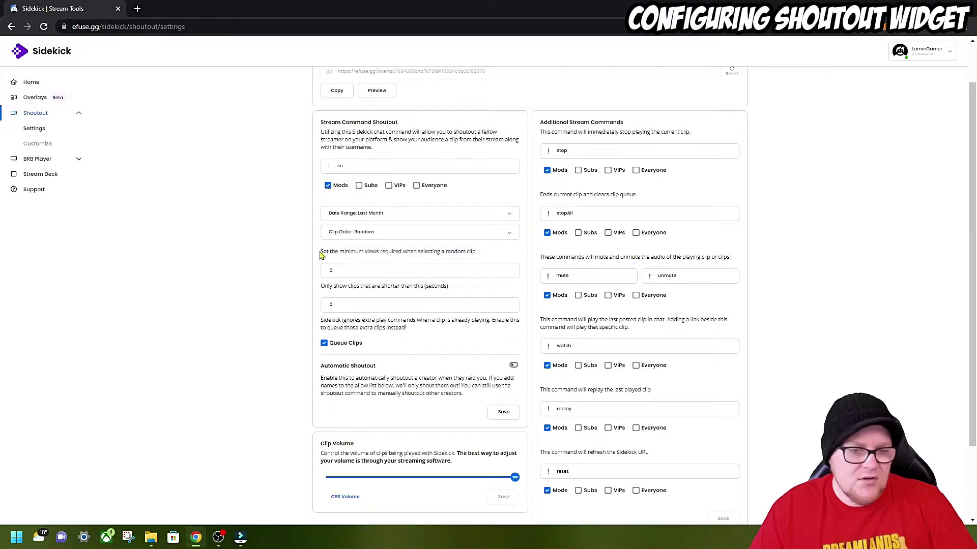
pyautogui.moveTo(320, 255); pyautogui.dragTo(477, 251)
pyautogui.click(255, 279)
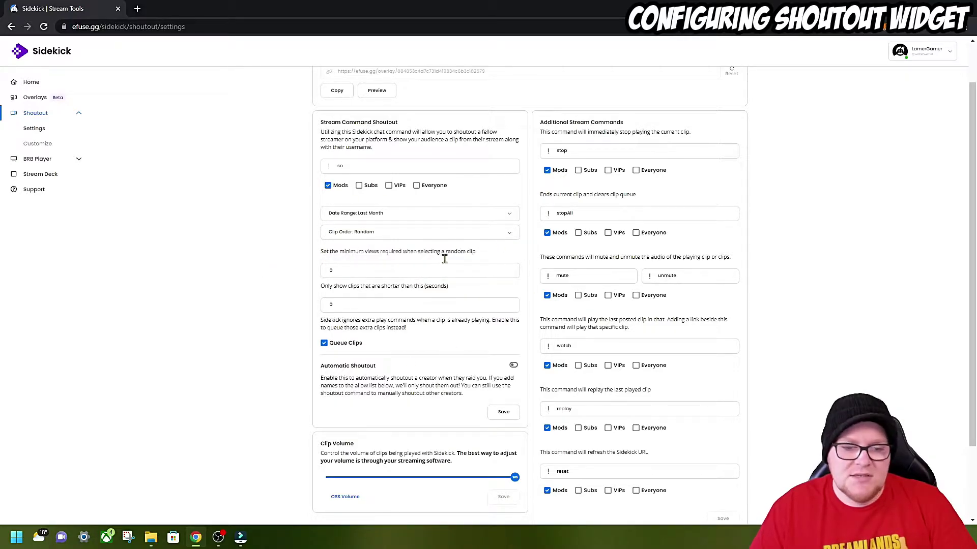
pyautogui.scroll(-2, 381, 355)
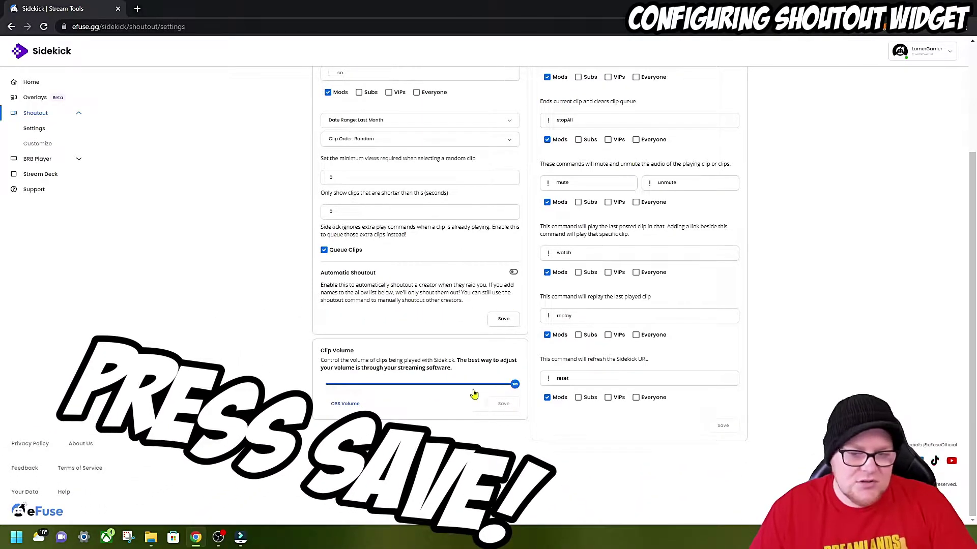
pyautogui.click(514, 384)
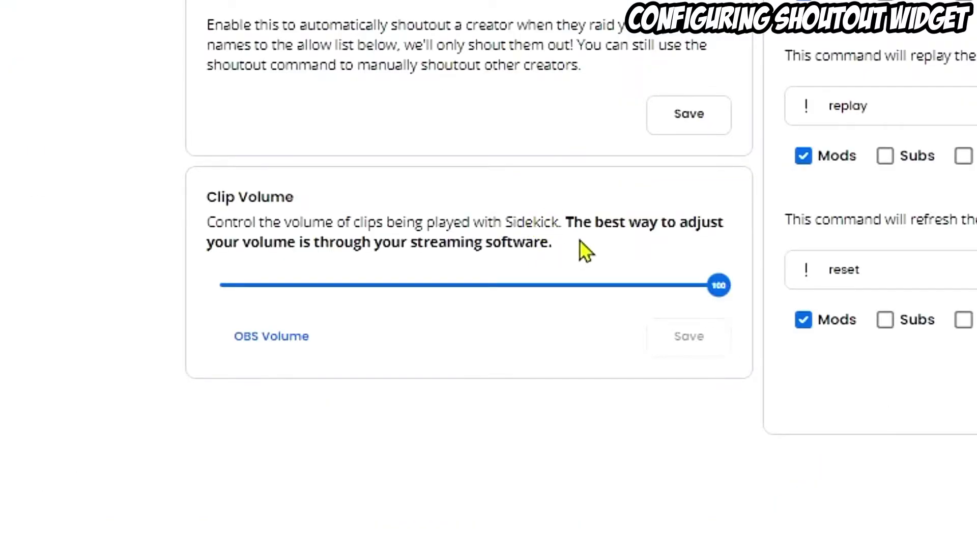
pyautogui.scroll(3, 580, 250)
pyautogui.scroll(-3, 580, 249)
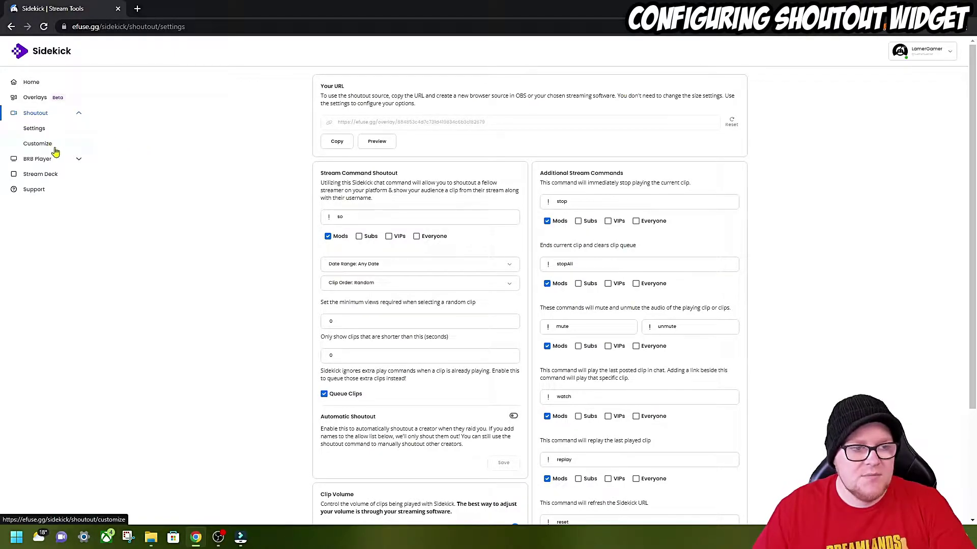
# - On the shoutout Customize page, set the header font to Barlow
pyautogui.click(37, 144)
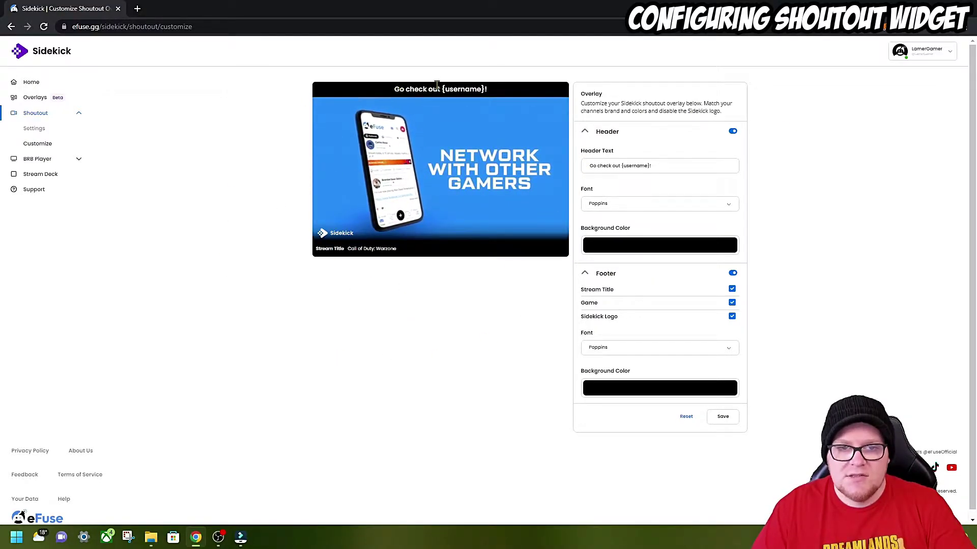
pyautogui.doubleClick(453, 89)
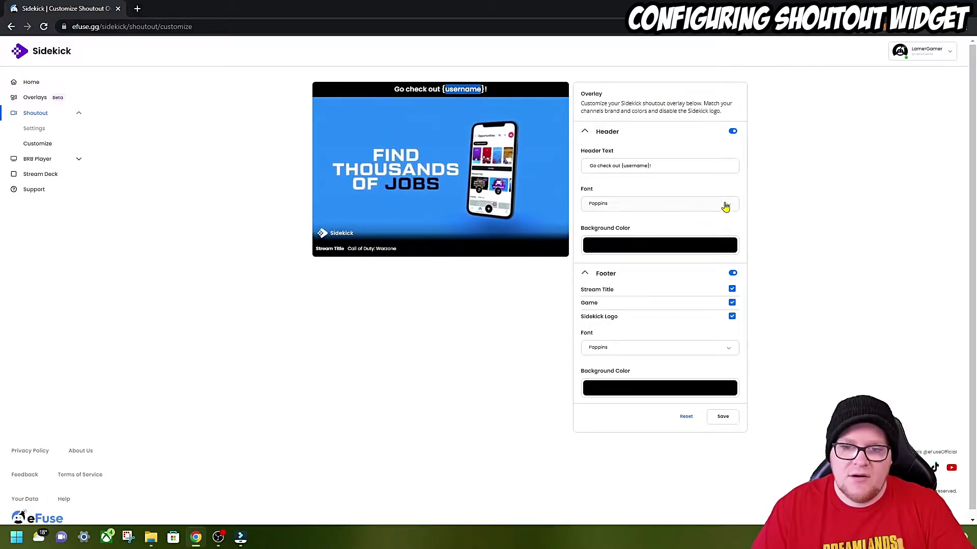
pyautogui.click(727, 205)
pyautogui.scroll(-3, 686, 307)
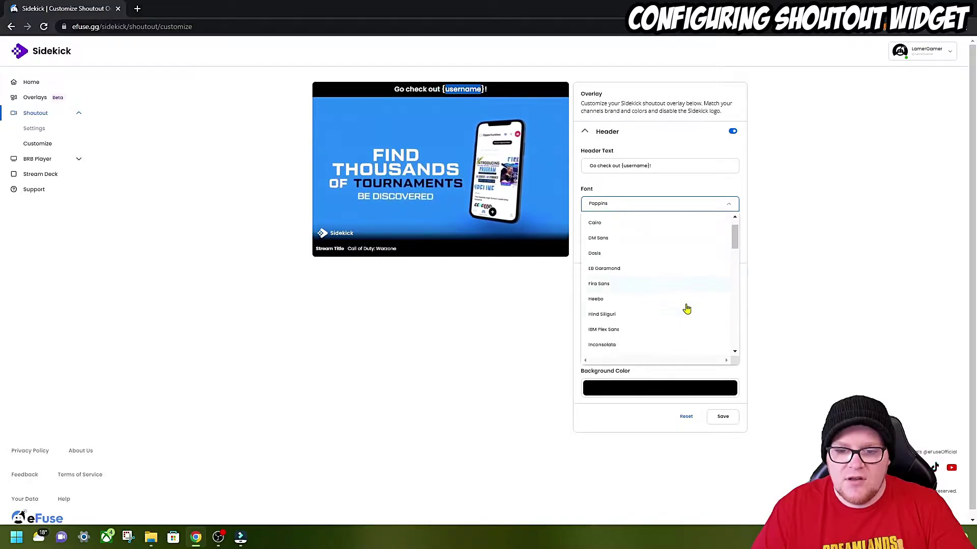
pyautogui.click(673, 305)
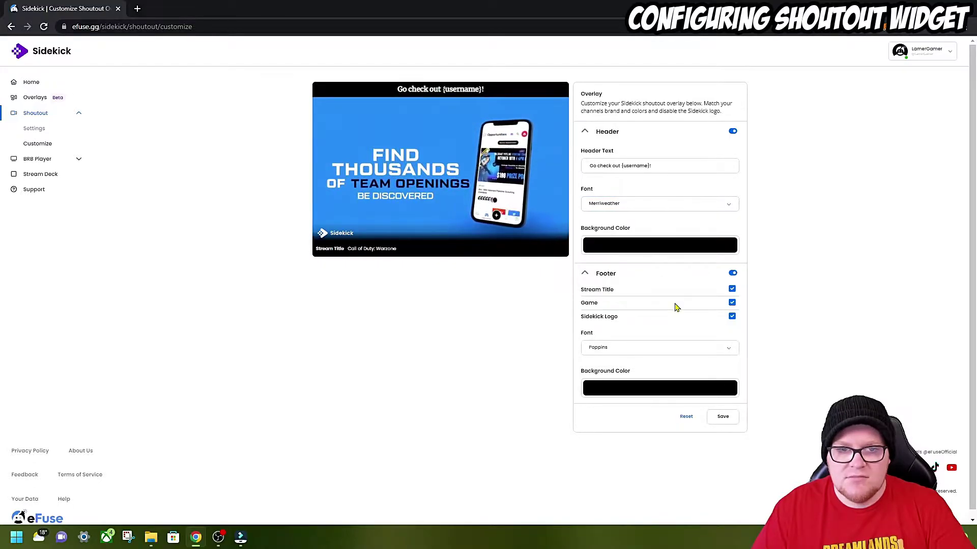
pyautogui.click(669, 205)
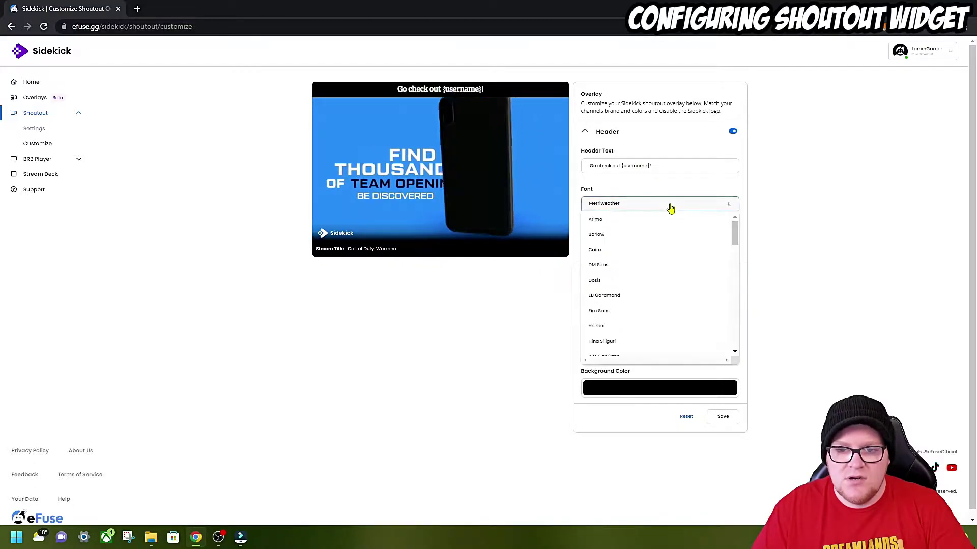
pyautogui.click(631, 238)
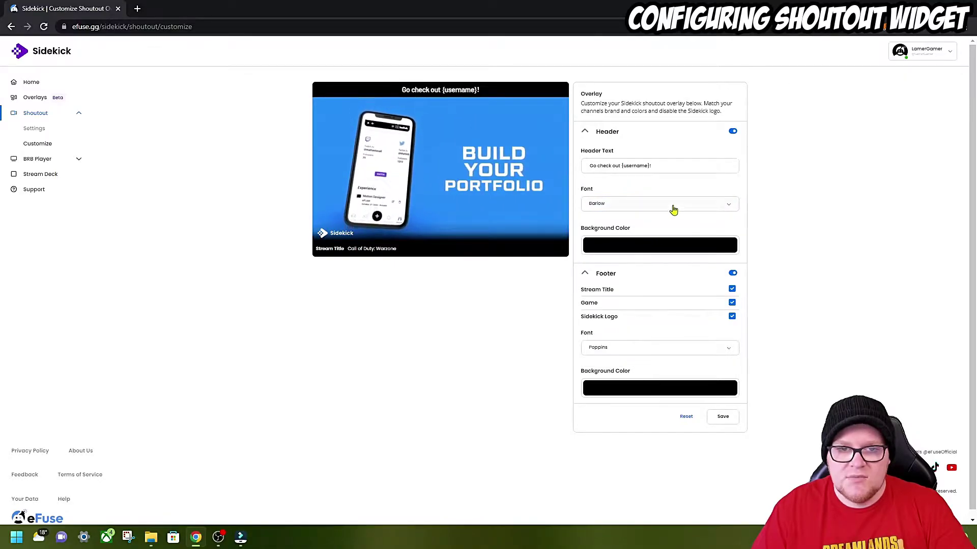
# - Replace 'Go check out' in the header text with 'TEAM LAMER SHOUT OUT TO'
pyautogui.moveTo(620, 165); pyautogui.dragTo(559, 166)
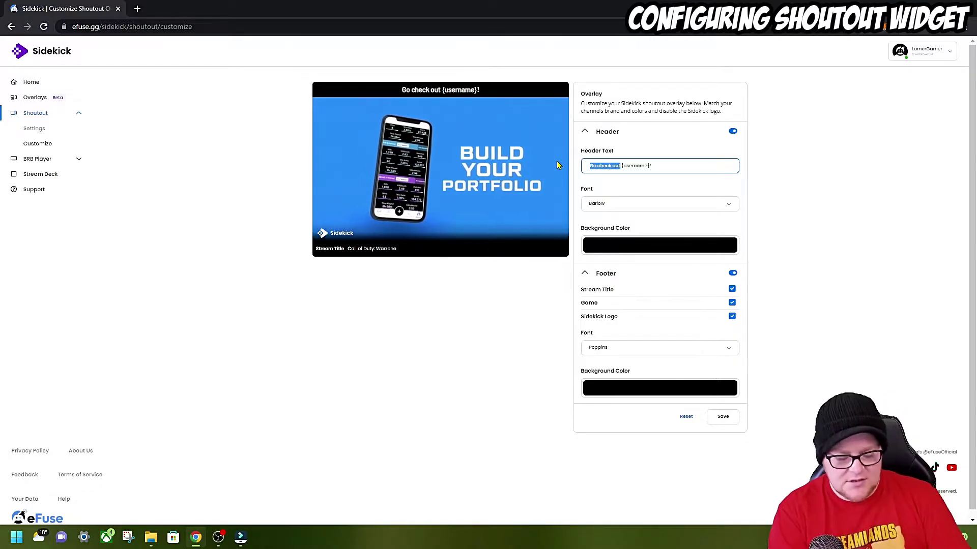
pyautogui.write('TEAM LAMER SHOUT T')
pyautogui.press('BackSpace')
pyautogui.write('OUT TO')
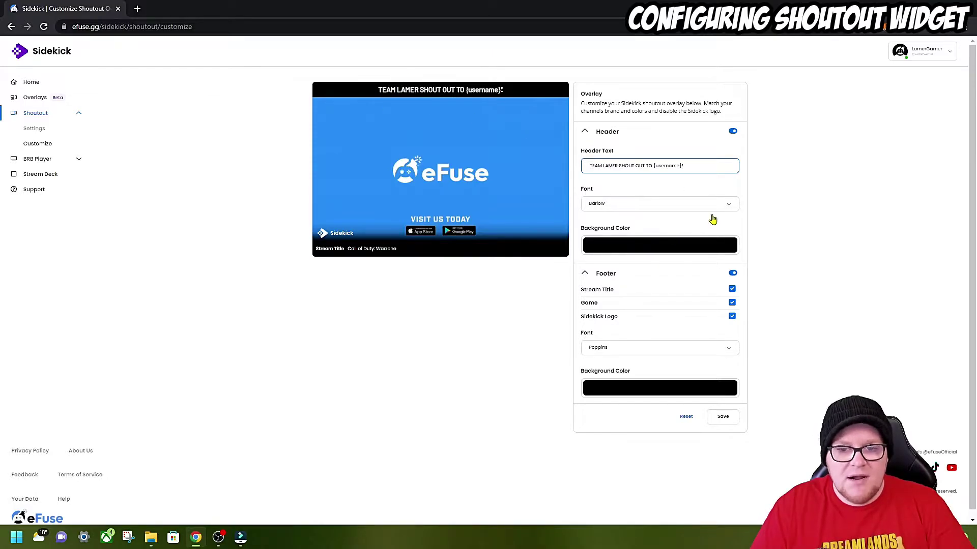
# - Change the shoutout header background colour to yellow
pyautogui.click(691, 253)
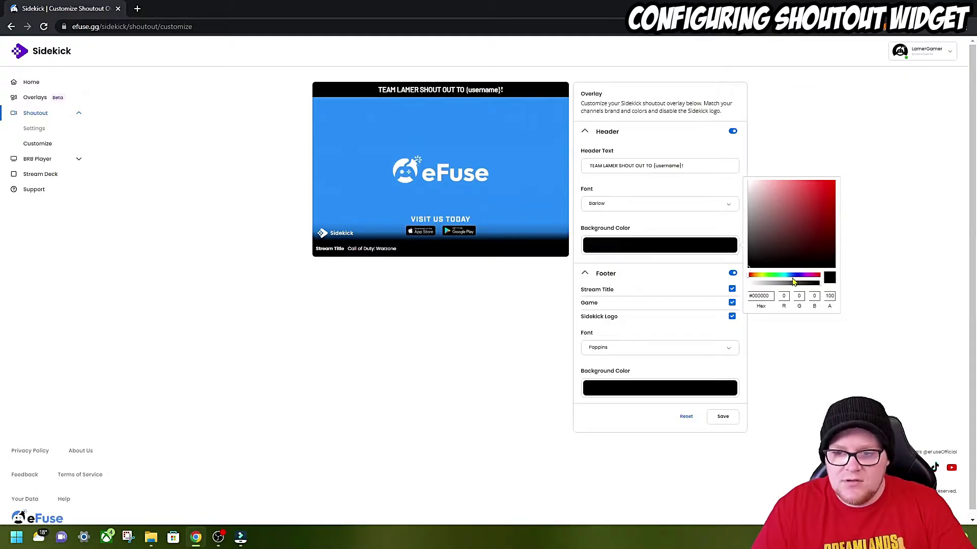
pyautogui.click(762, 275)
pyautogui.click(833, 187)
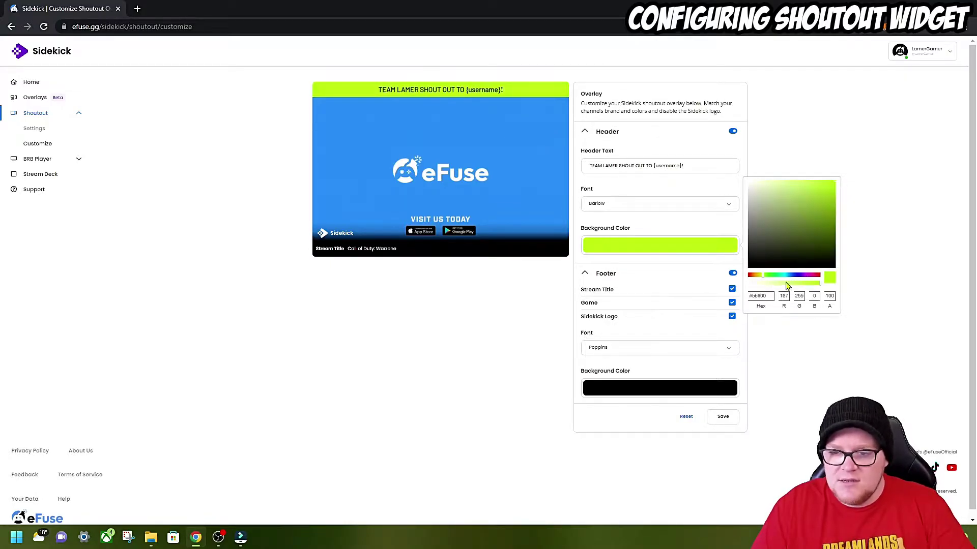
pyautogui.moveTo(756, 276); pyautogui.dragTo(758, 275)
pyautogui.click(666, 231)
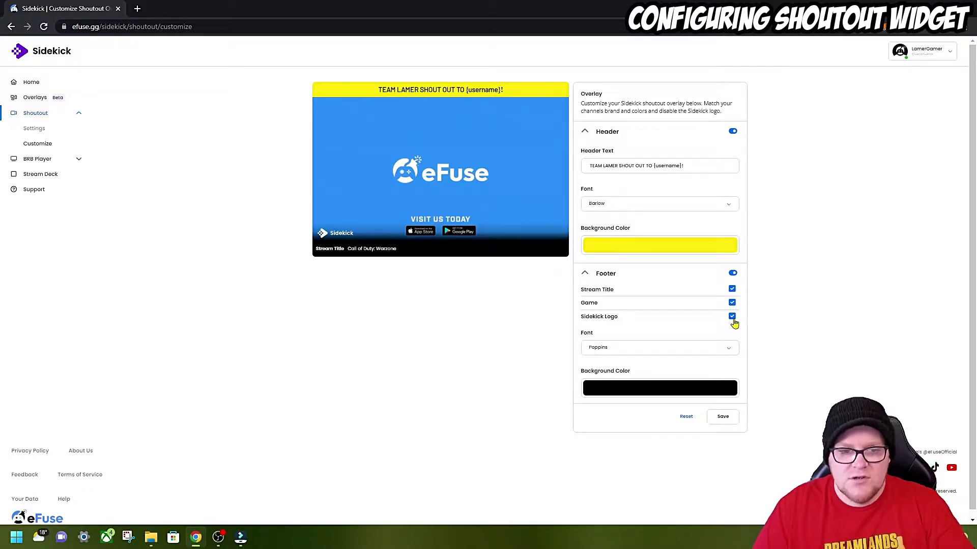
# - Remove the Sidekick logo and stream title from the footer, keeping the game name
pyautogui.click(732, 318)
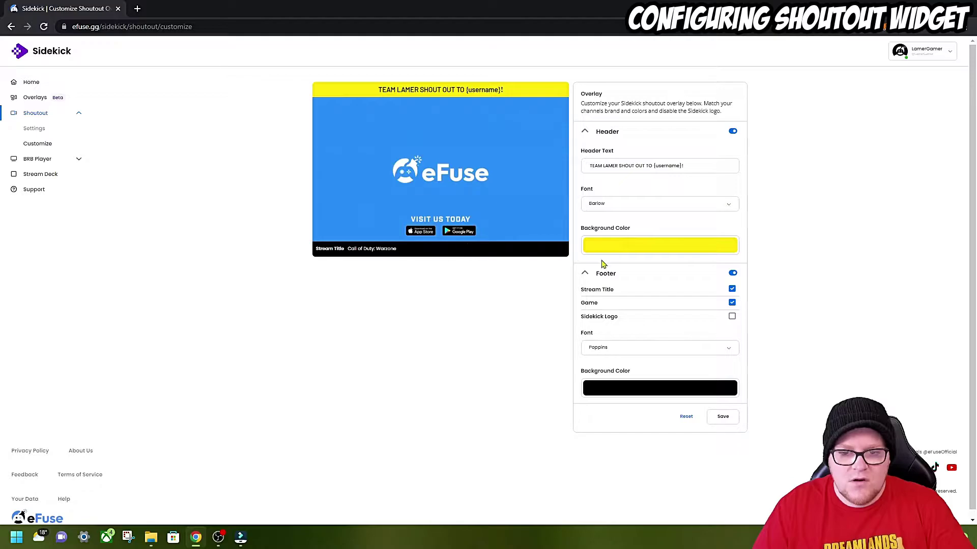
pyautogui.click(731, 303)
pyautogui.click(732, 303)
pyautogui.click(731, 303)
pyautogui.click(731, 303)
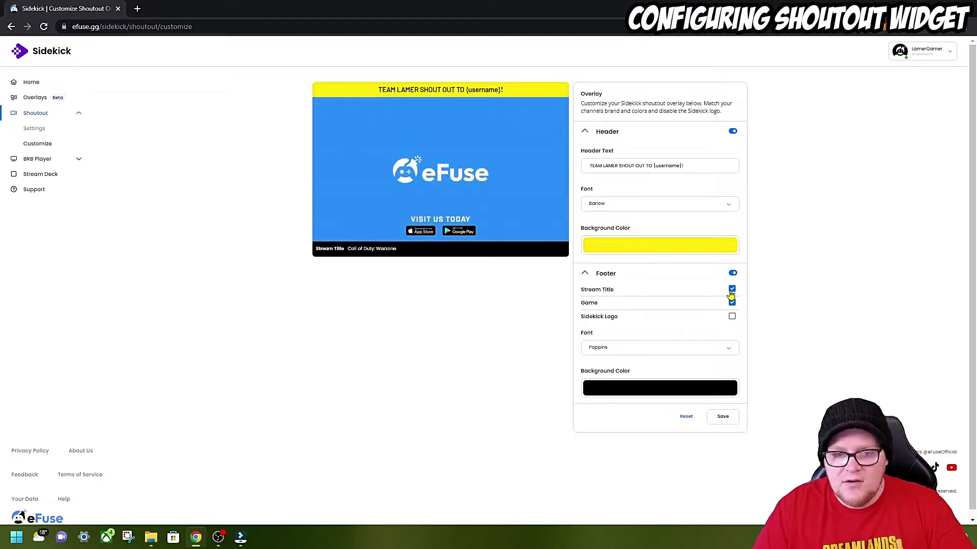
pyautogui.click(731, 289)
pyautogui.click(731, 290)
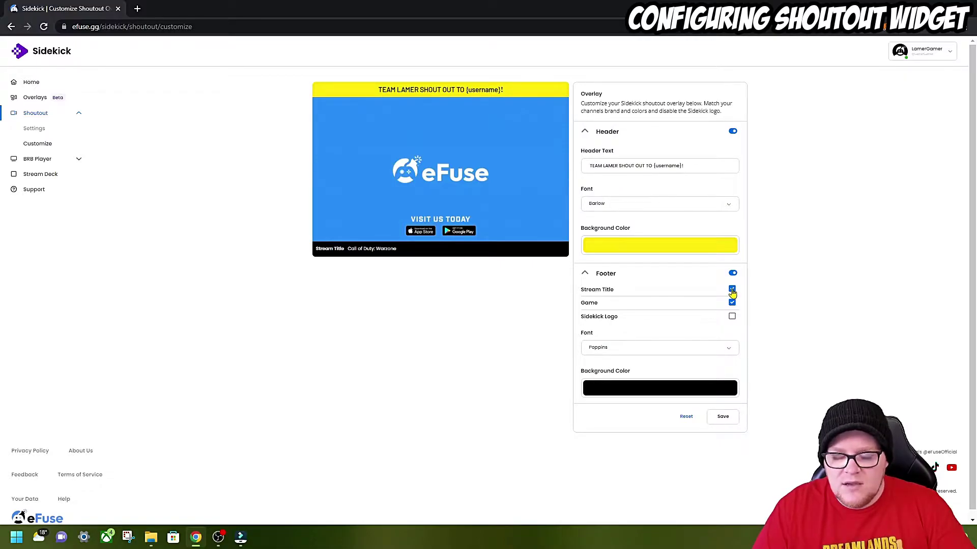
pyautogui.click(732, 290)
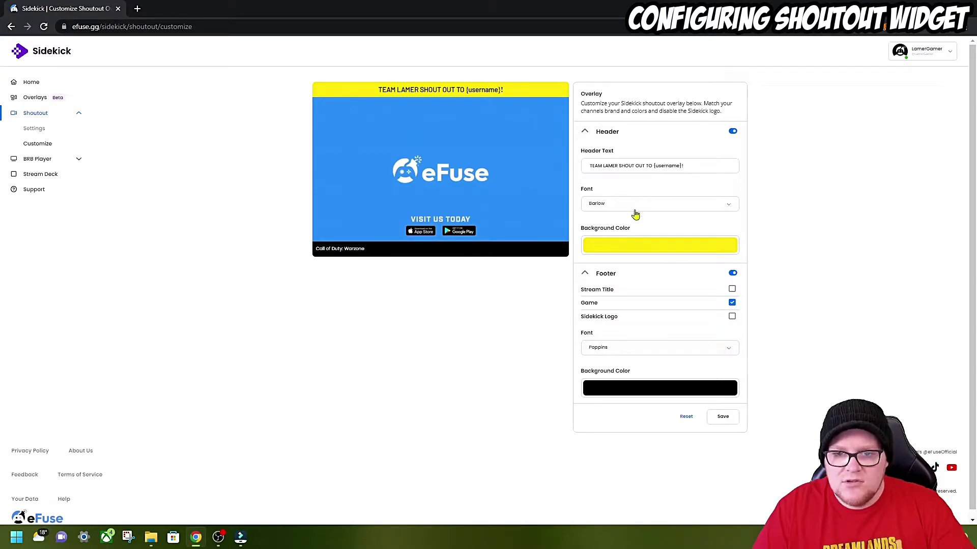
# - Give the footer Barlow font and a red background, then save the shoutout overlay
pyautogui.click(676, 349)
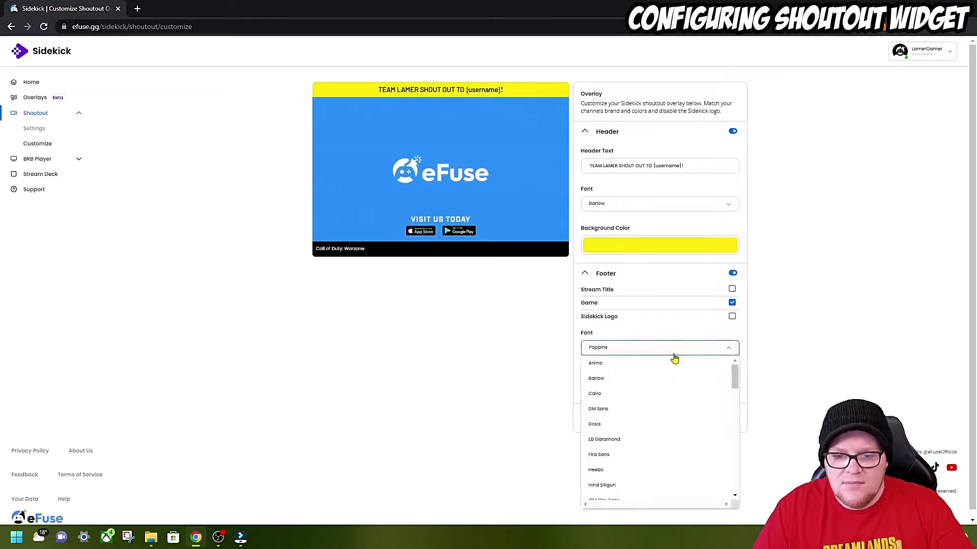
pyautogui.click(662, 381)
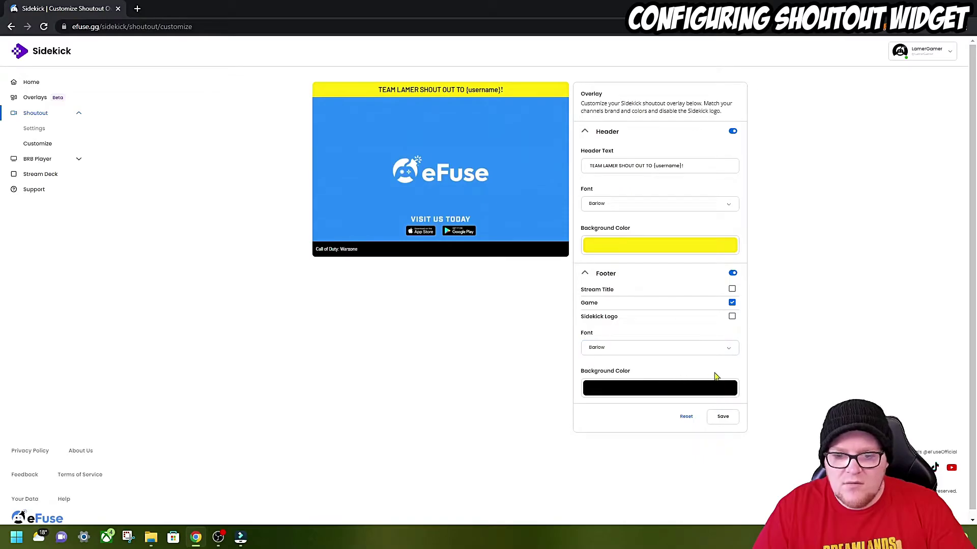
pyautogui.click(704, 390)
pyautogui.click(830, 340)
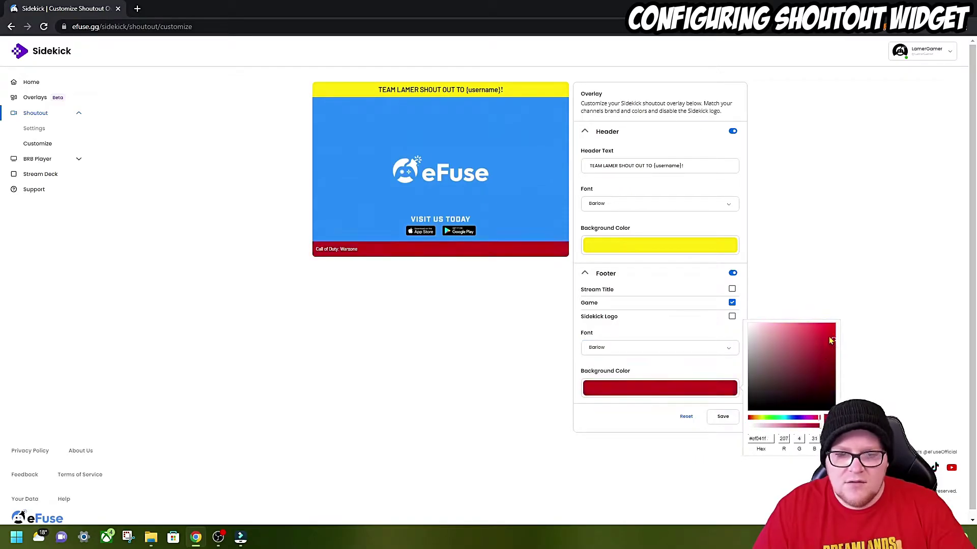
pyautogui.click(888, 287)
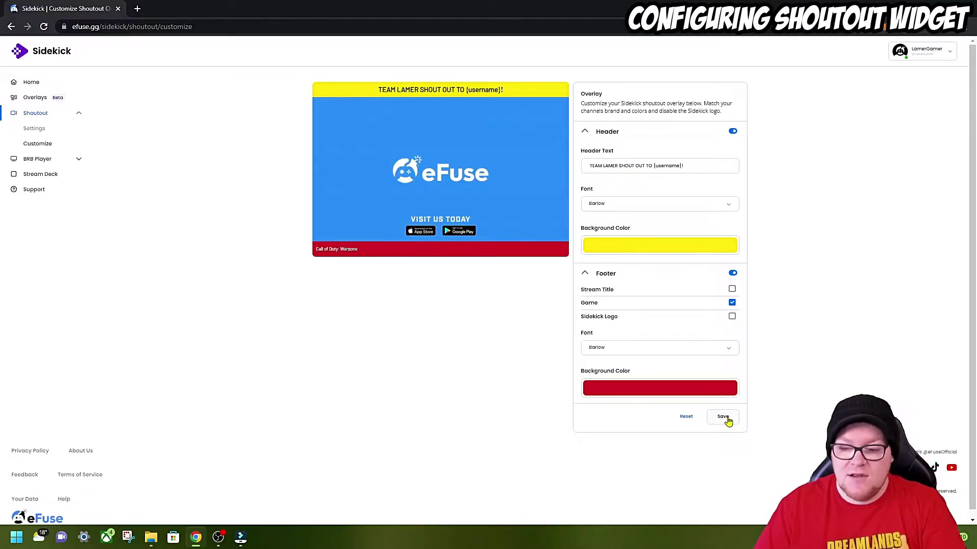
pyautogui.click(724, 418)
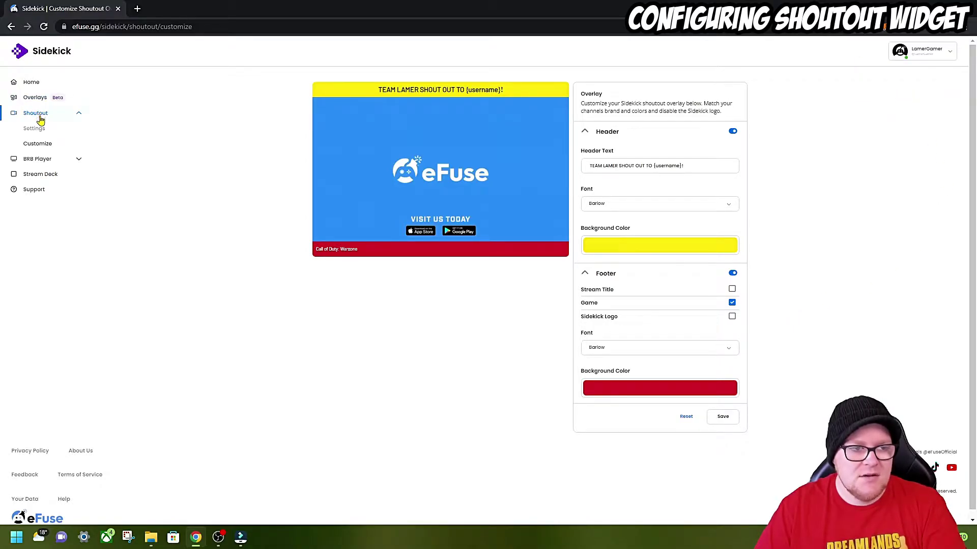
# - Open the Shoutout settings page to copy the overlay URL, then switch to OBS Studio
pyautogui.click(34, 128)
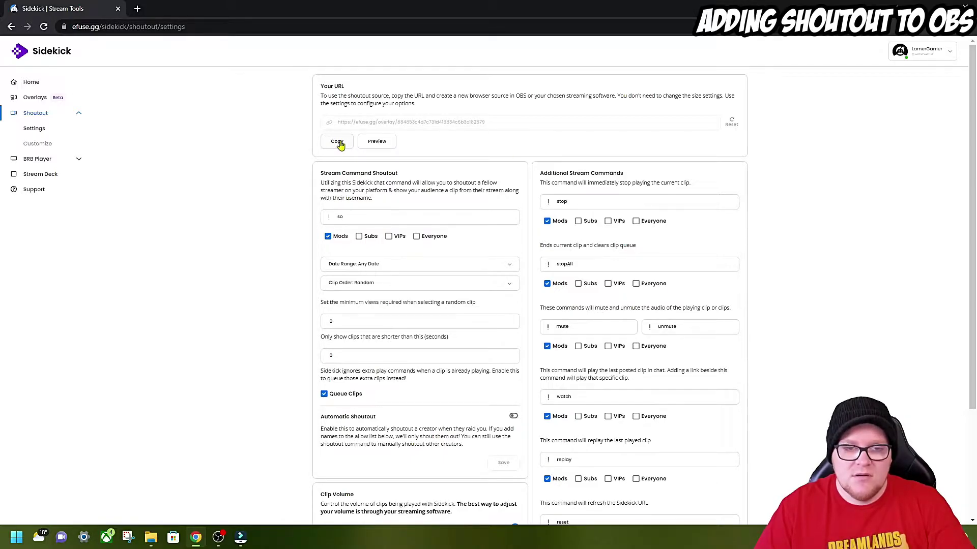
pyautogui.hotkey('alt', 'Tab')
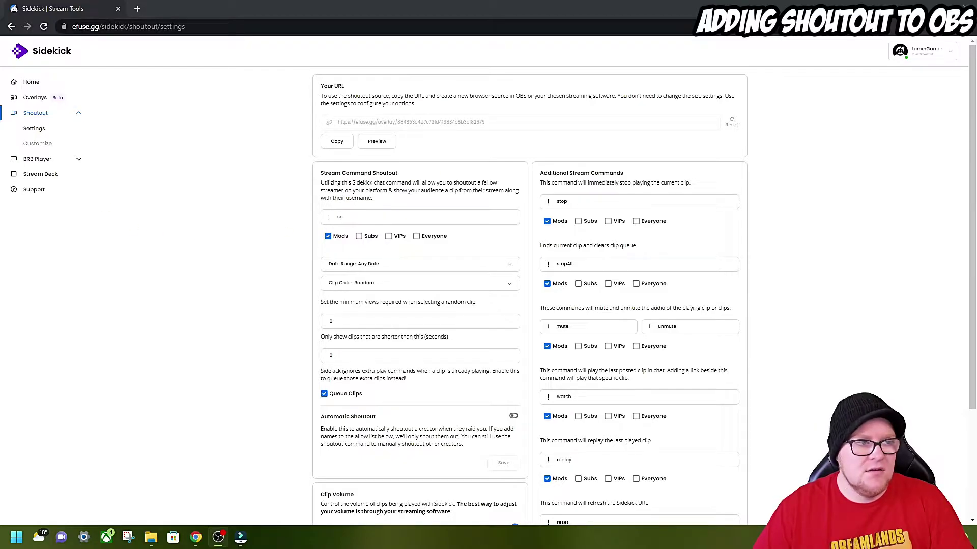
pyautogui.hotkey('alt', 'Tab')
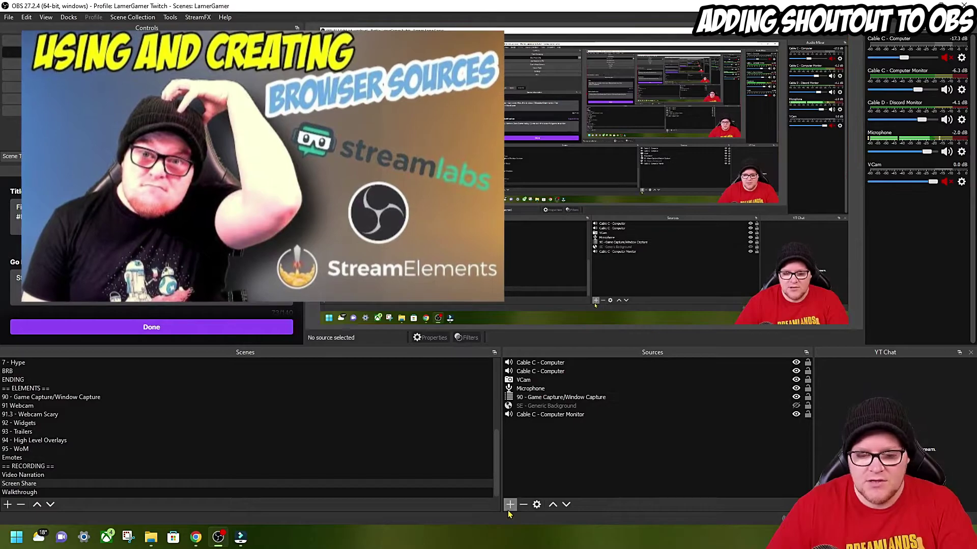
# - Create a new Browser source named 'Sidekick - Shoutout'
pyautogui.click(510, 504)
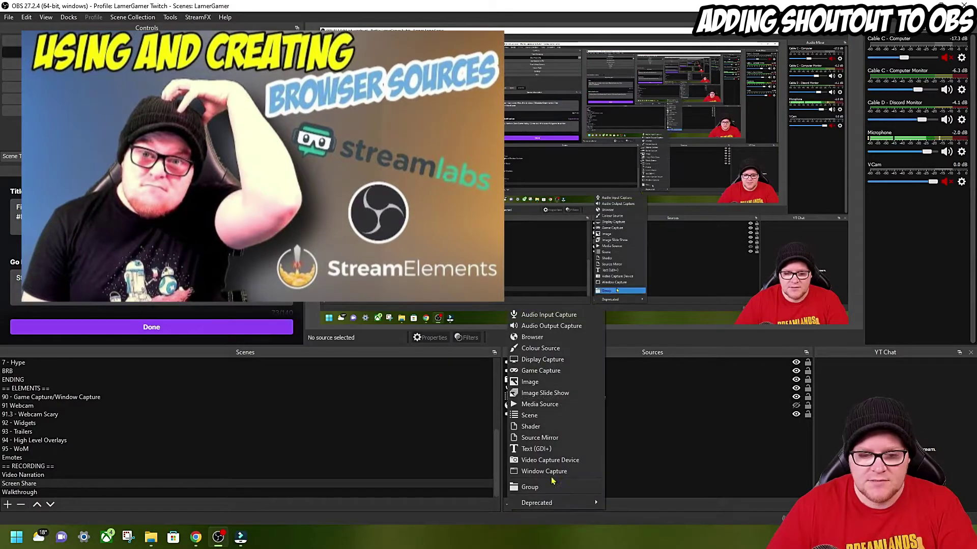
pyautogui.click(532, 337)
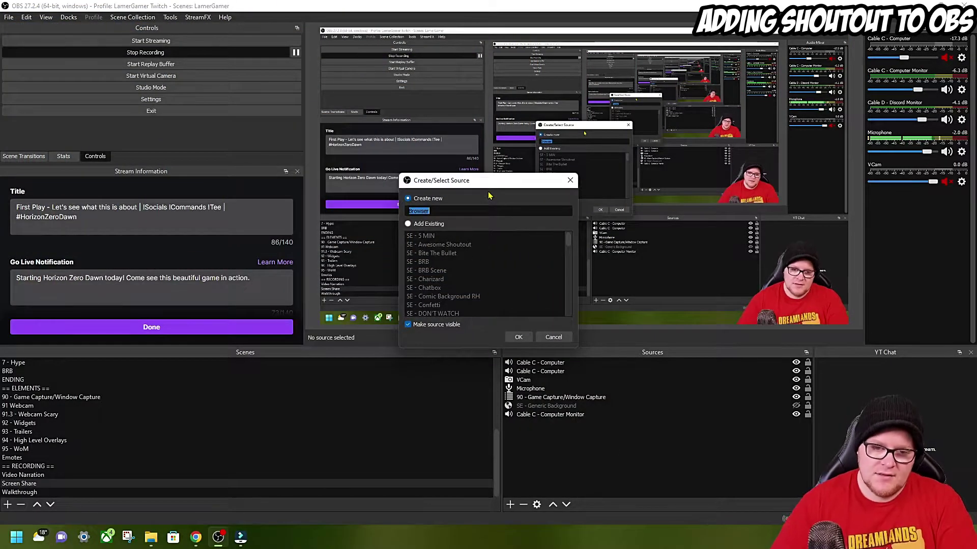
pyautogui.press('BackSpace')
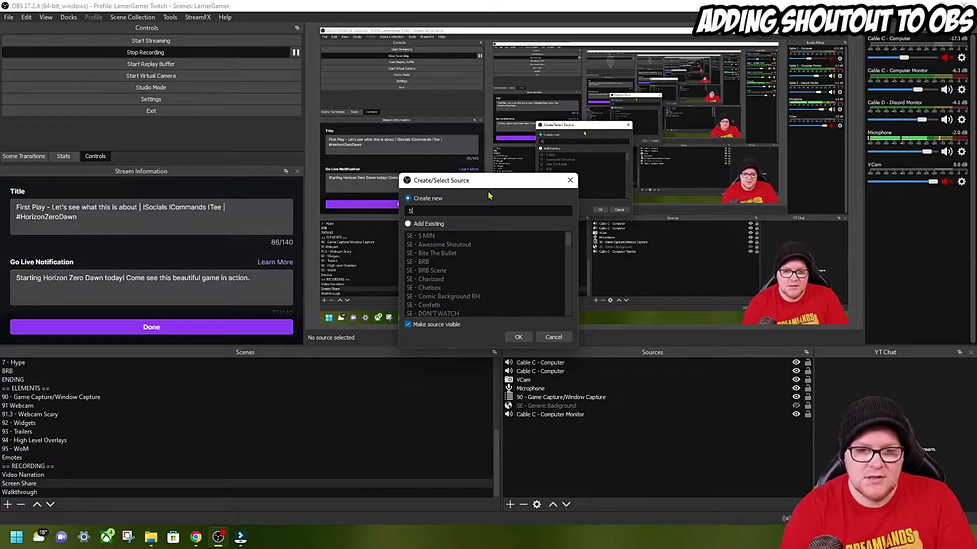
pyautogui.write('Sidekick - Sh')
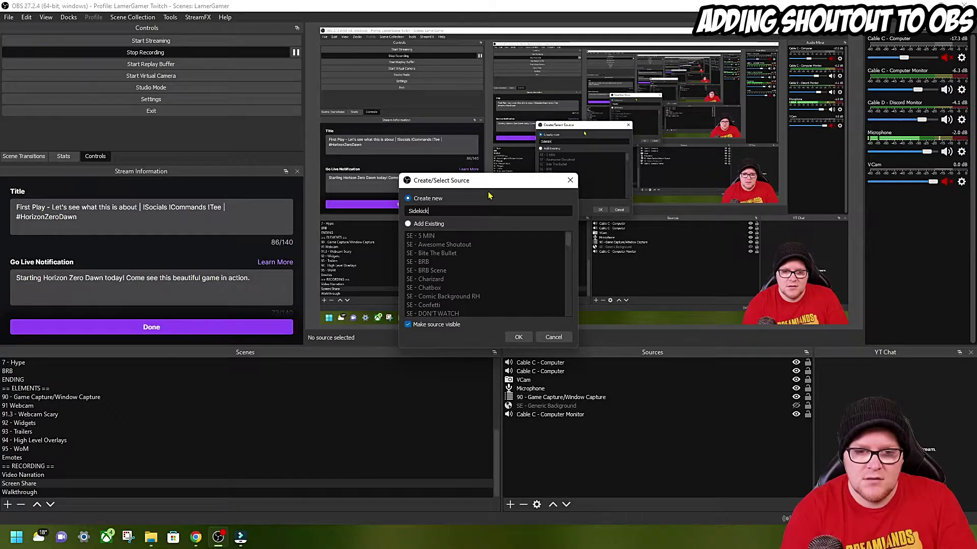
pyautogui.click(518, 337)
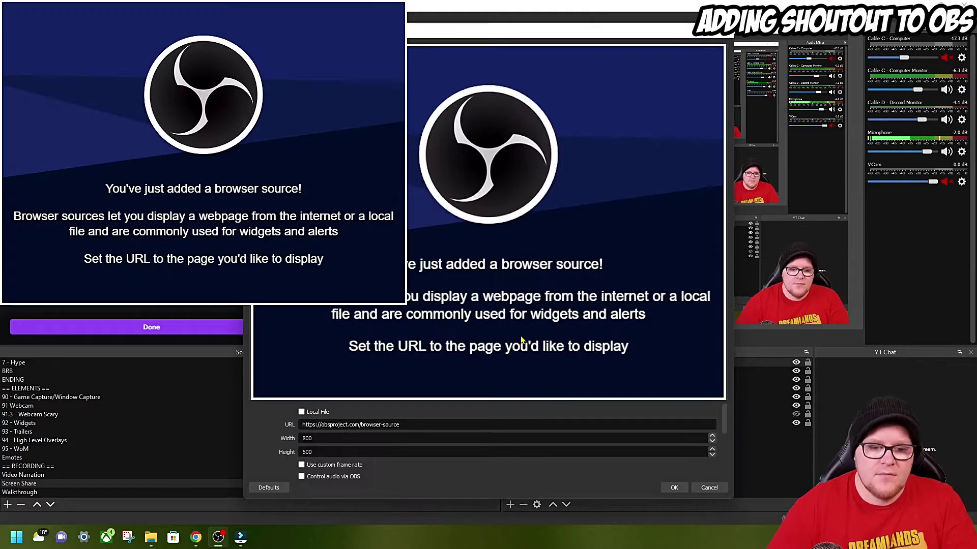
# - Paste the Sidekick overlay URL, enable Control audio via OBS, and confirm the source
pyautogui.doubleClick(405, 425)
pyautogui.hotkey('ctrl', 'a')
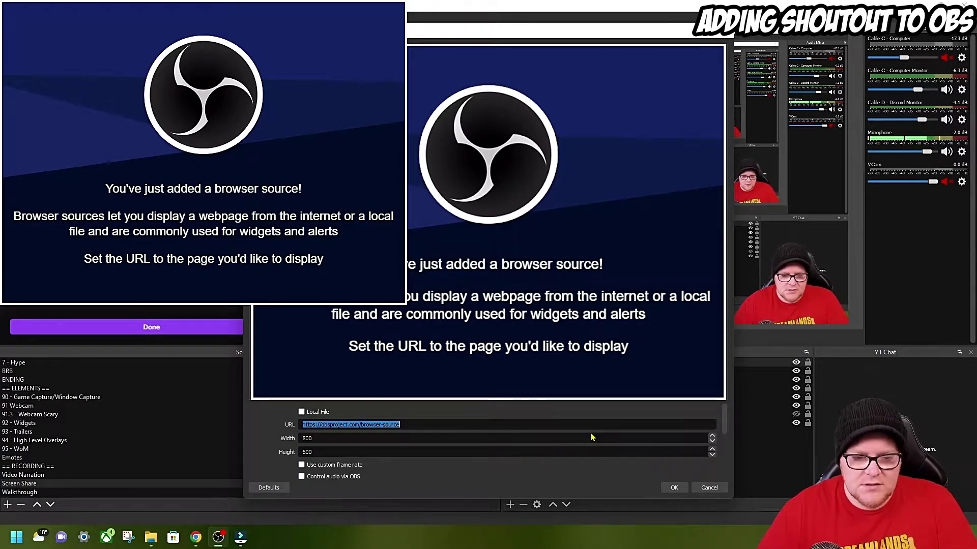
pyautogui.scroll(-2, 326, 427)
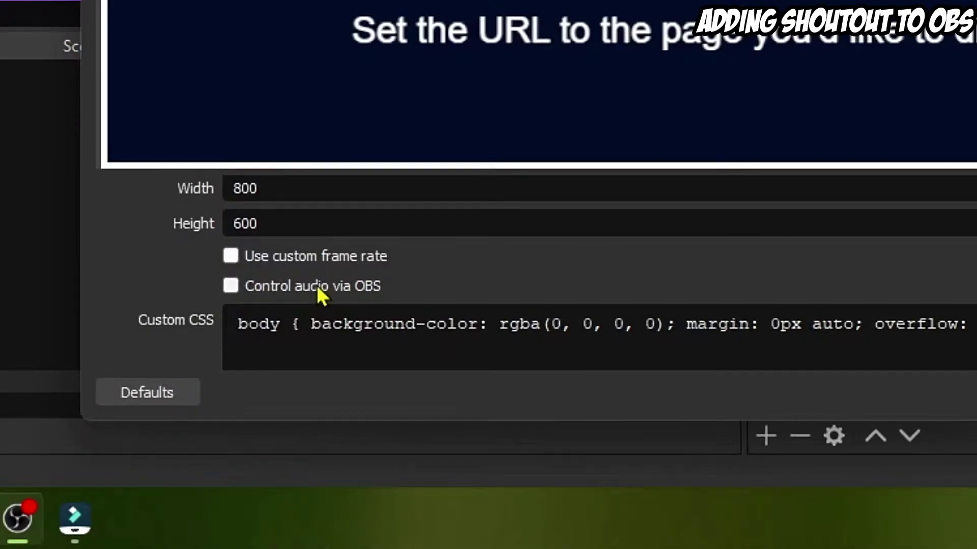
pyautogui.click(319, 293)
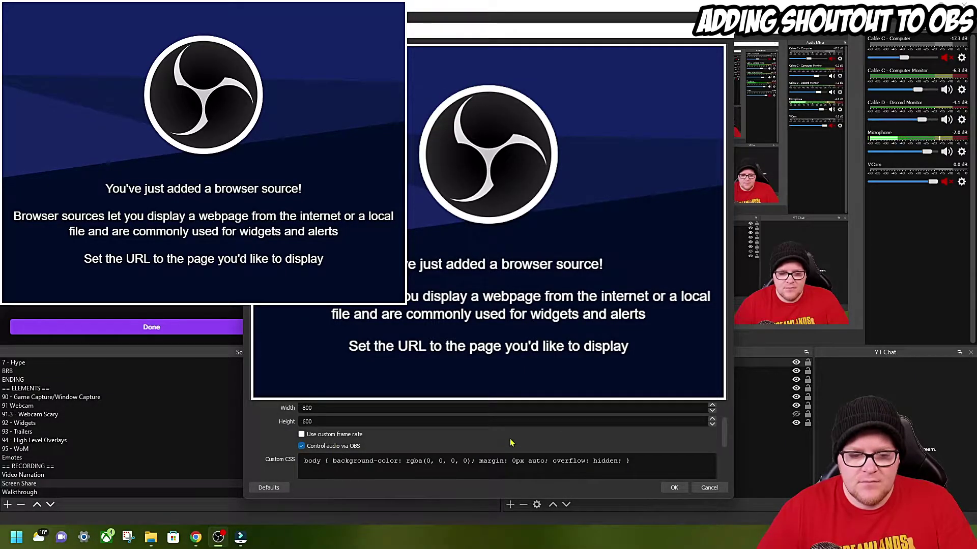
pyautogui.scroll(-3, 512, 443)
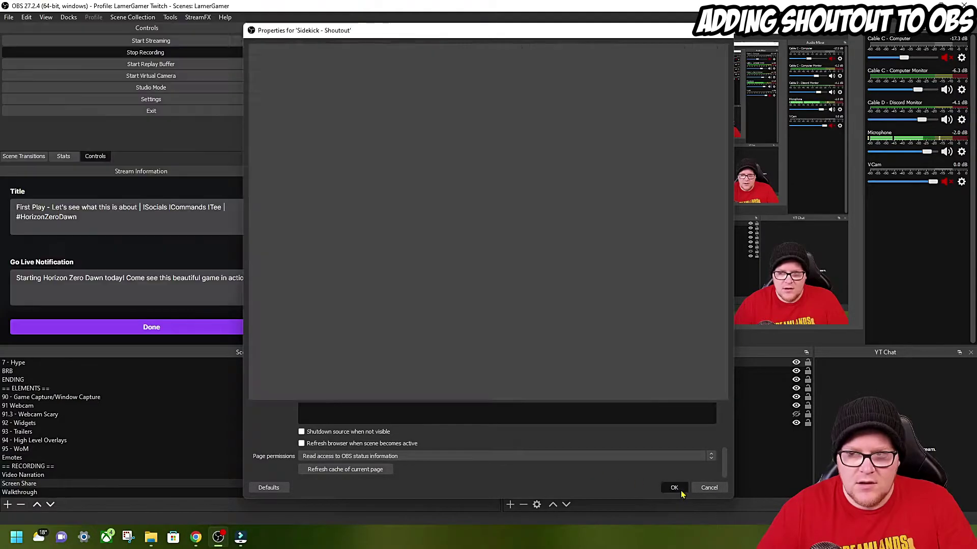
pyautogui.click(680, 491)
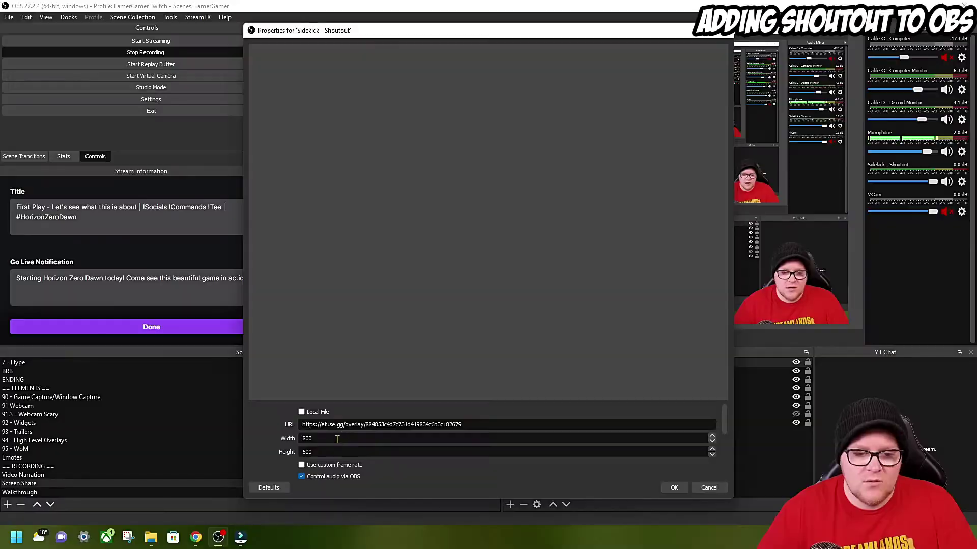
# - Set Sidekick - Shoutout audio monitoring to Monitor and Output in Advanced Audio Properties
pyautogui.click(674, 487)
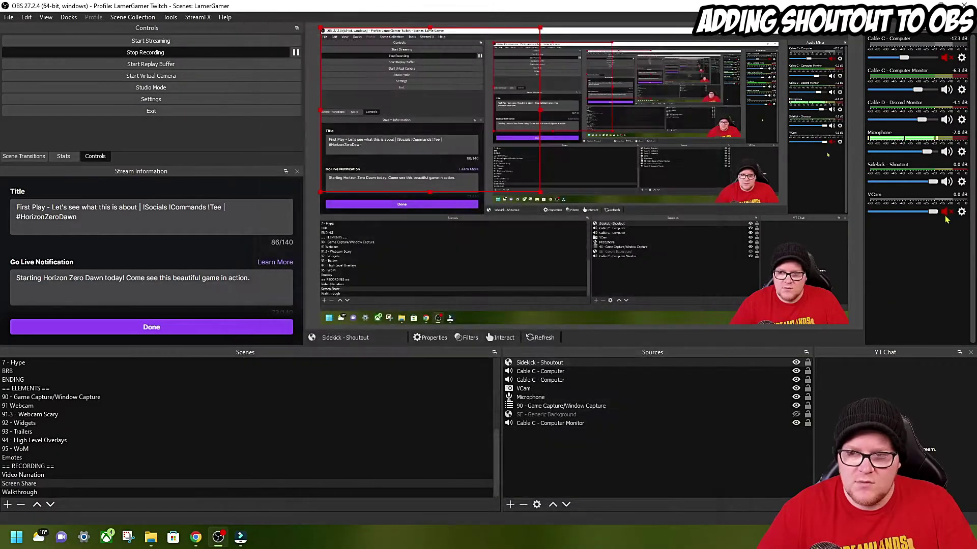
pyautogui.click(961, 182)
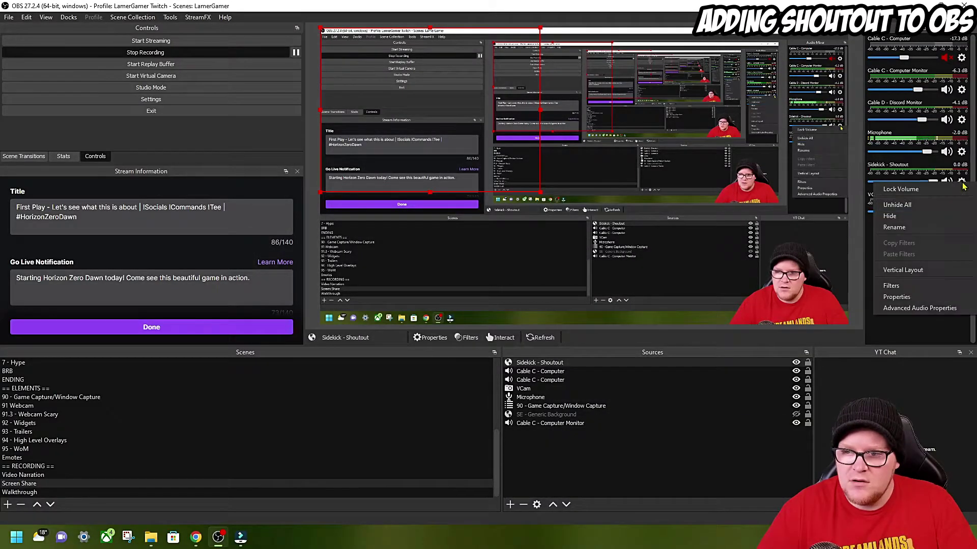
pyautogui.click(919, 309)
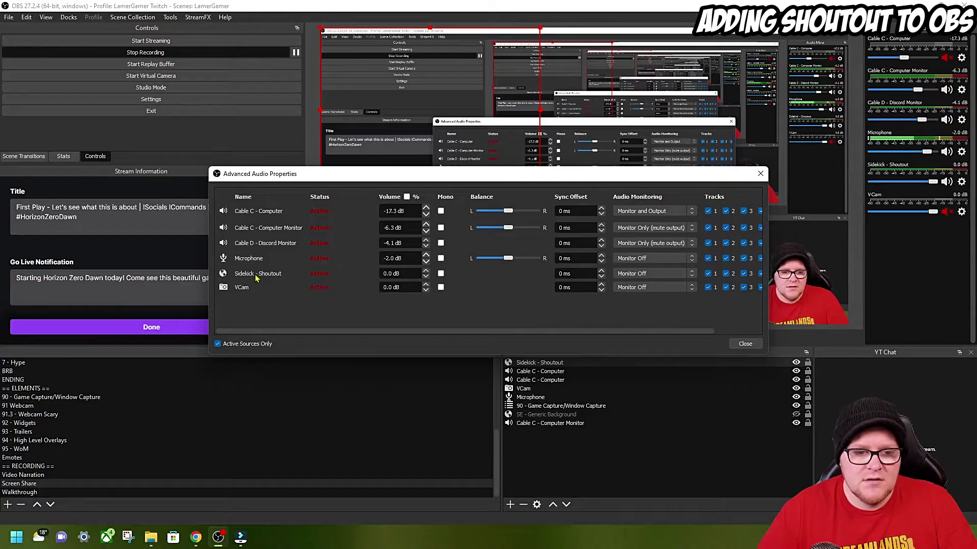
pyautogui.click(643, 273)
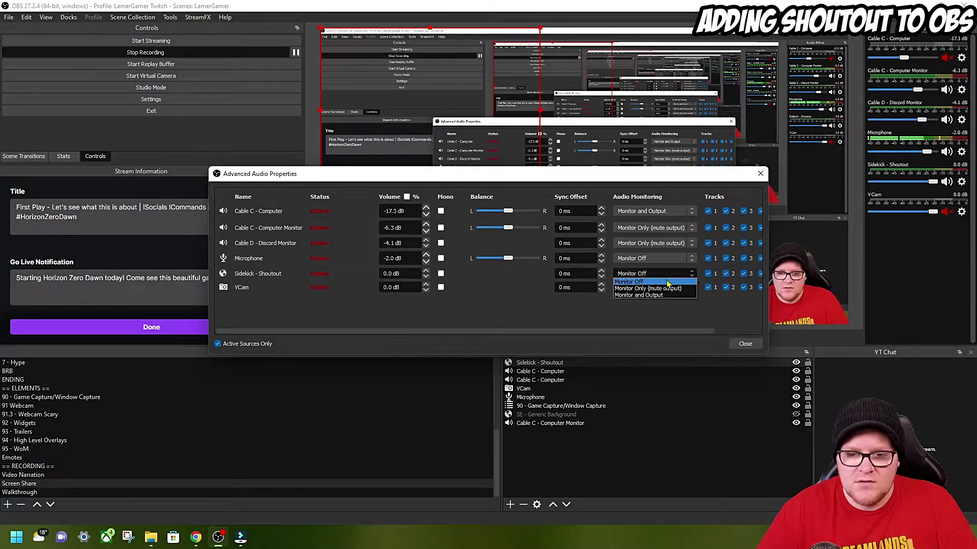
pyautogui.click(665, 296)
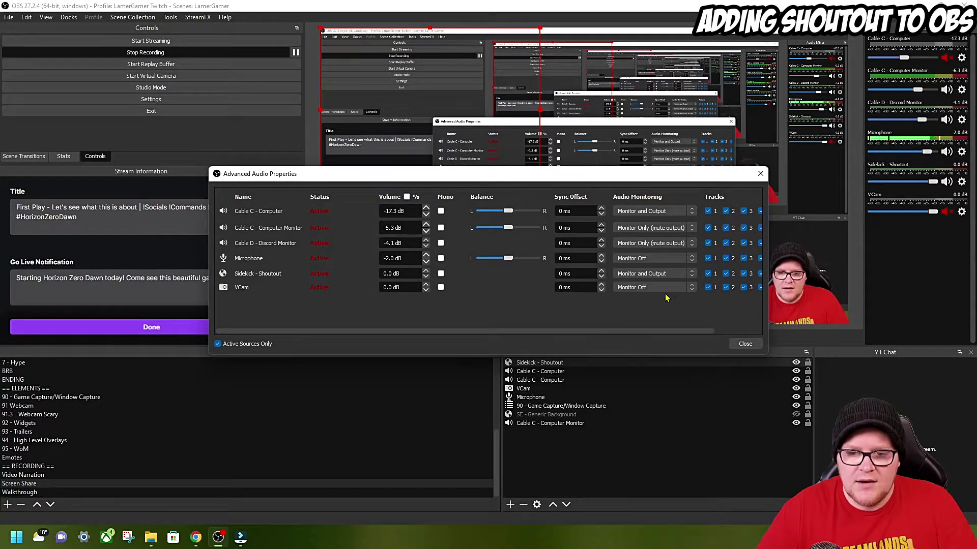
pyautogui.click(744, 343)
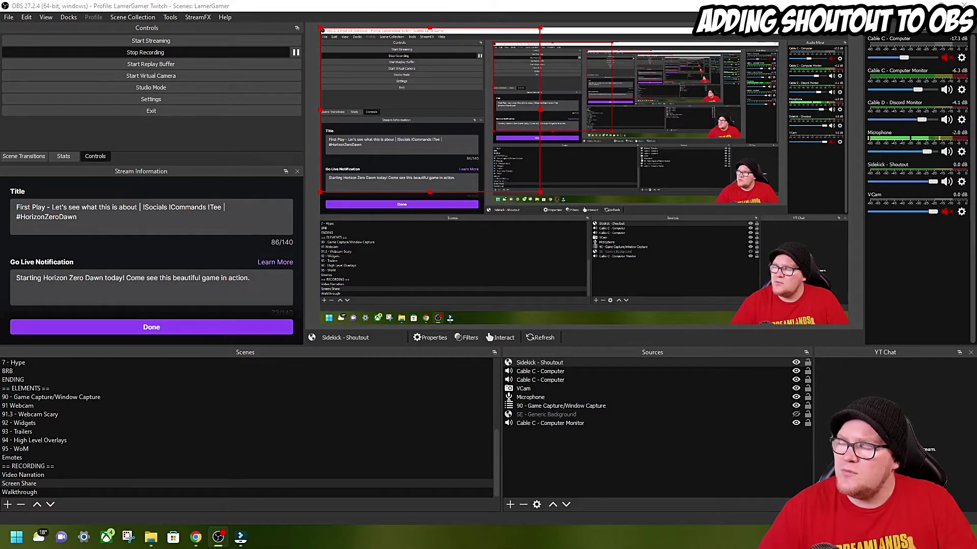
# - Dock the stream chat and send a !so shoutout command for the streamer's channel
pyautogui.moveTo(976, 310); pyautogui.dragTo(881, 372)
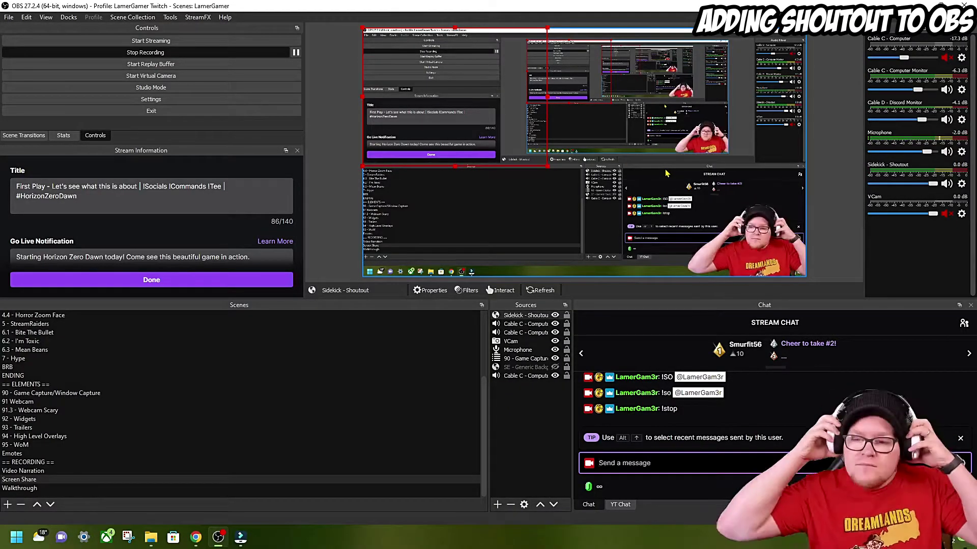
pyautogui.write('!so @LamerGam3r')
pyautogui.press('Return')
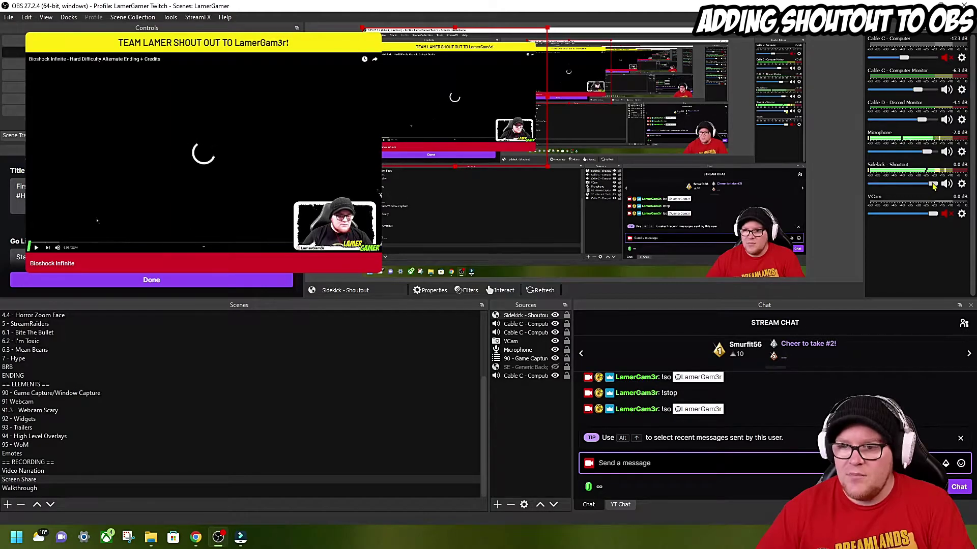
# - Lower the Sidekick - Shoutout volume to -13.7 dB and resize the overlay in the preview
pyautogui.moveTo(933, 187); pyautogui.dragTo(908, 188)
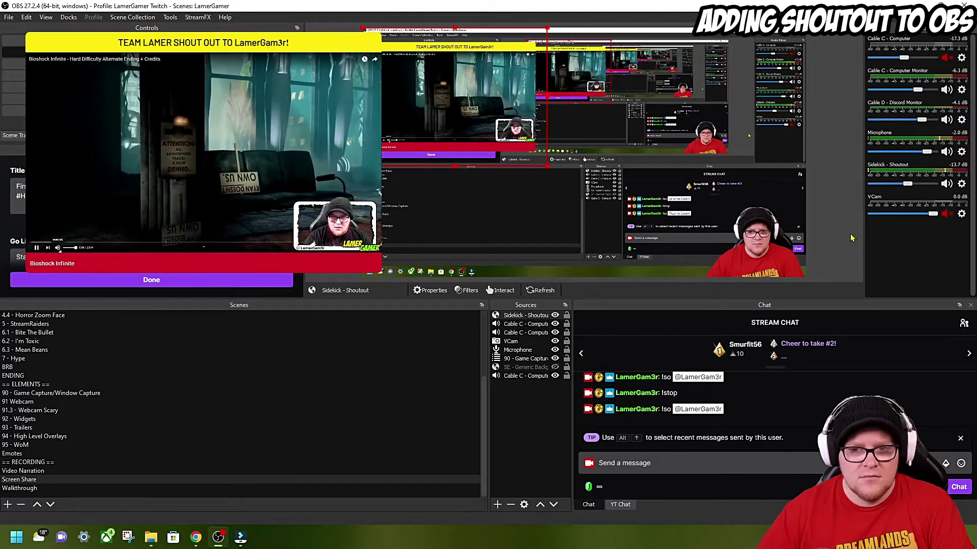
pyautogui.moveTo(546, 165); pyautogui.dragTo(686, 269)
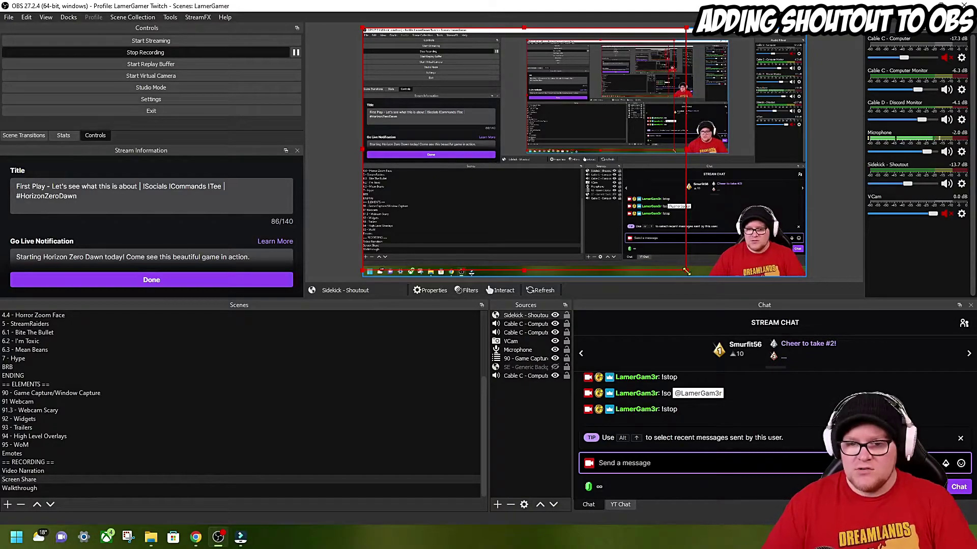
pyautogui.moveTo(686, 271); pyautogui.dragTo(529, 155)
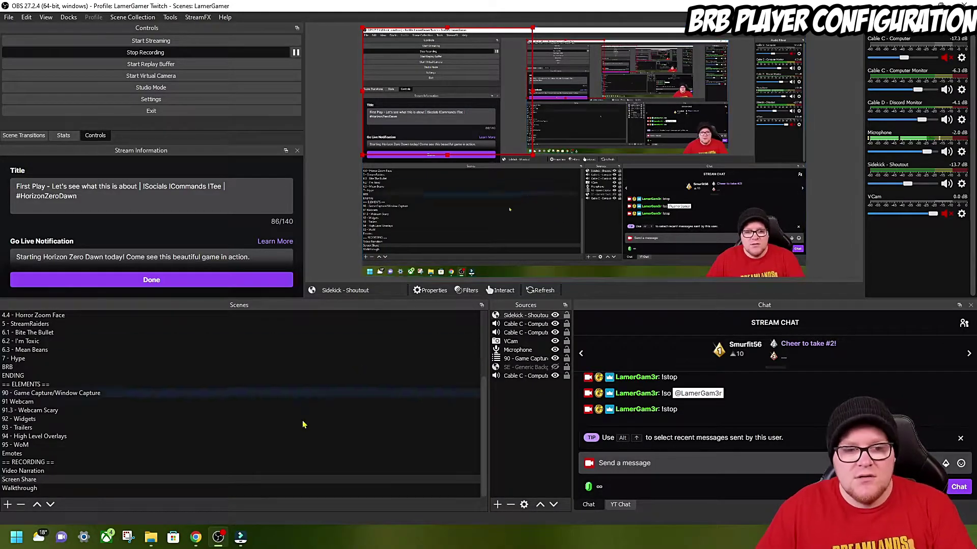
# - Open BRB Player Customize and set the header text to the streamer's name plus 'In Action'
pyautogui.click(240, 537)
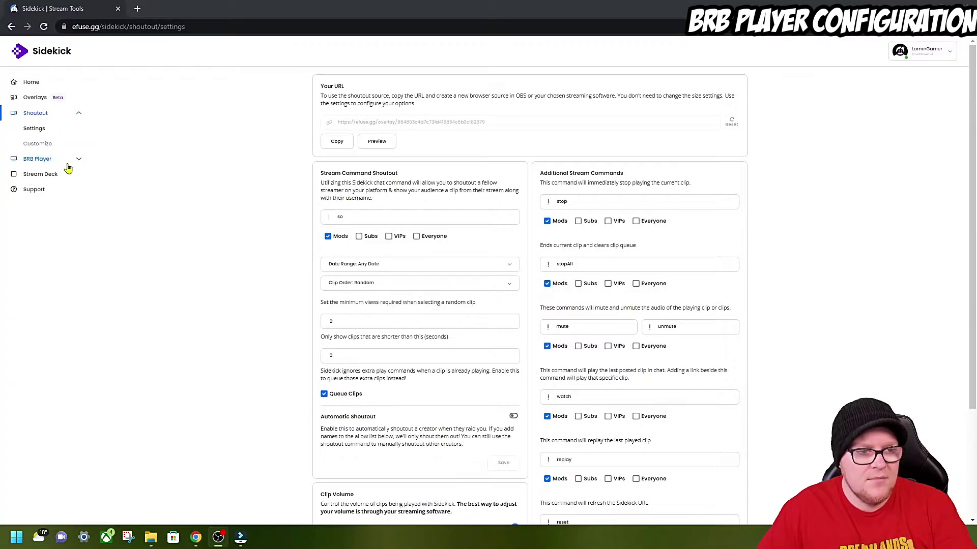
pyautogui.click(77, 161)
pyautogui.click(34, 174)
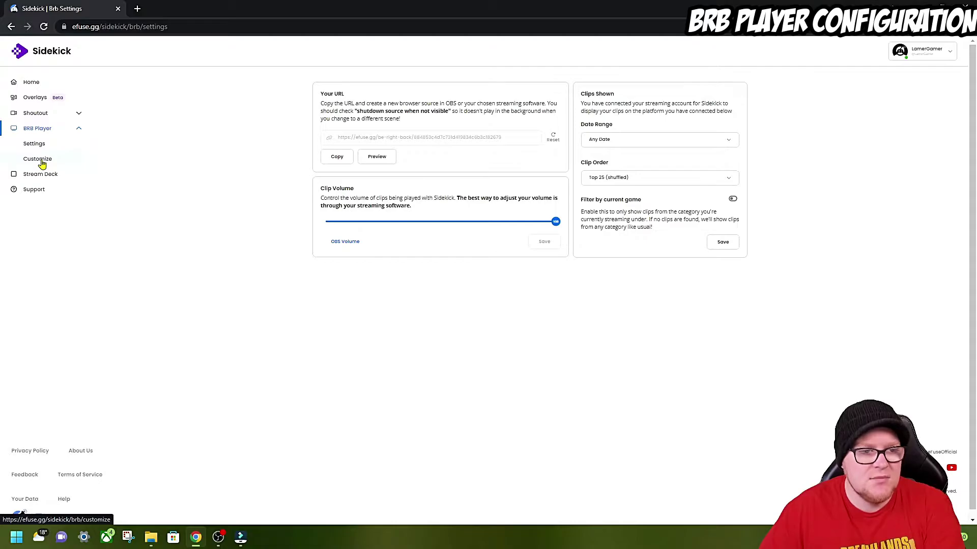
pyautogui.click(43, 163)
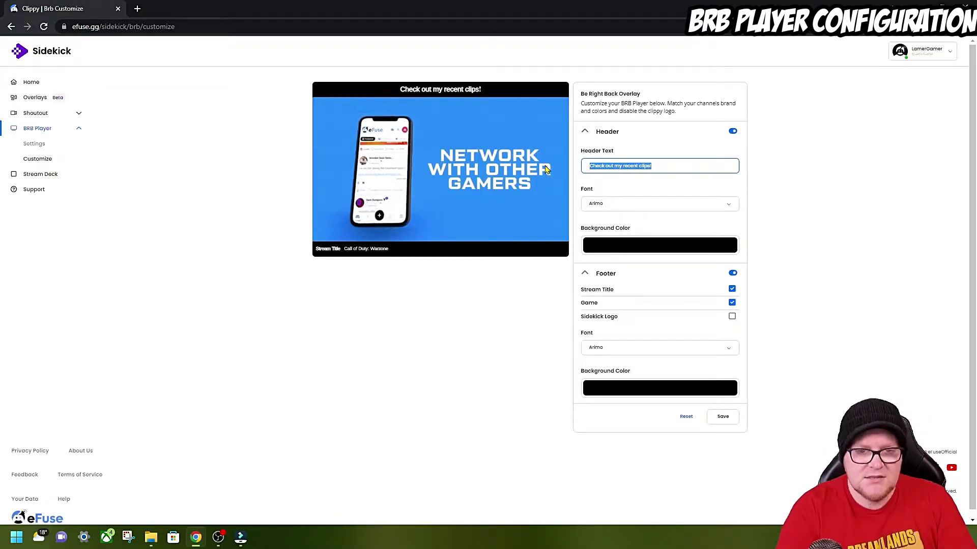
pyautogui.write('LamerG')
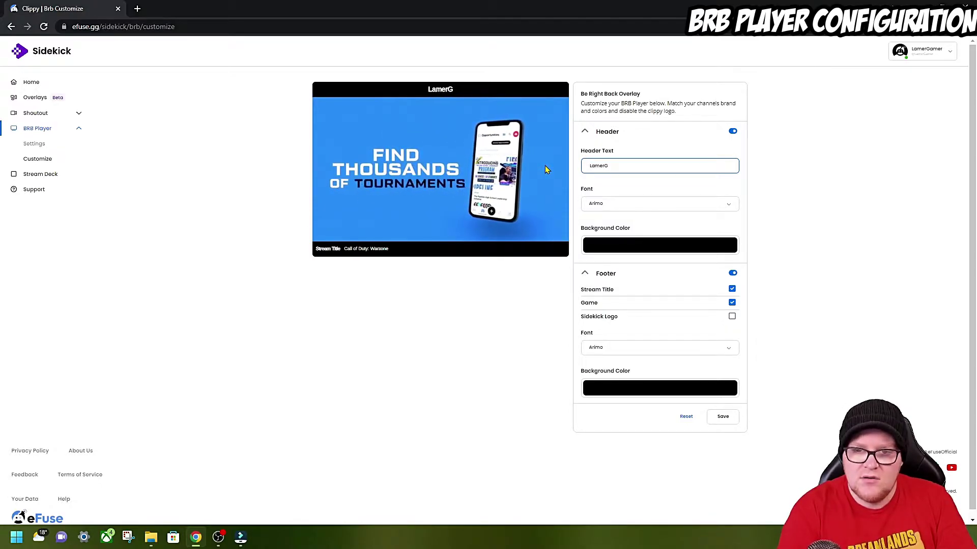
pyautogui.press('BackSpace')
pyautogui.write('Gamer')
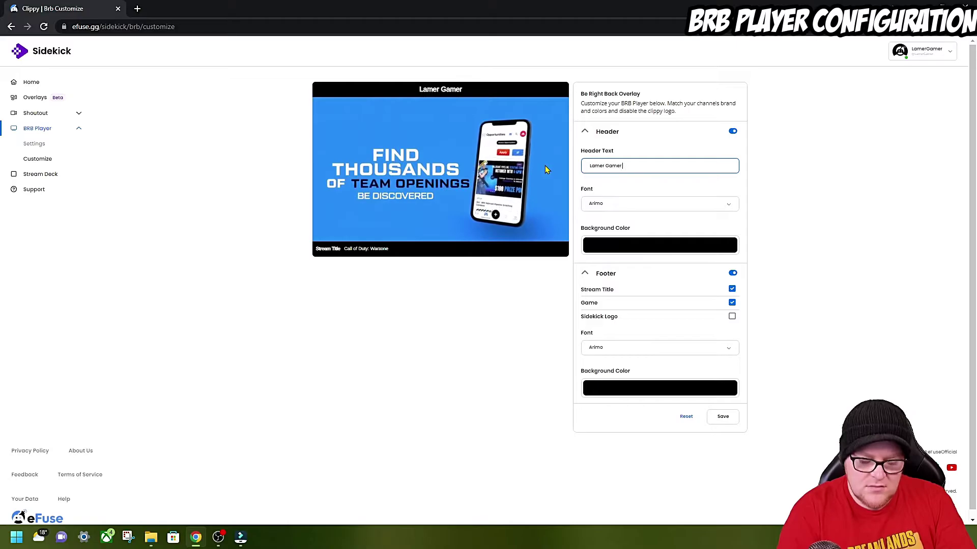
pyautogui.write(' In Act')
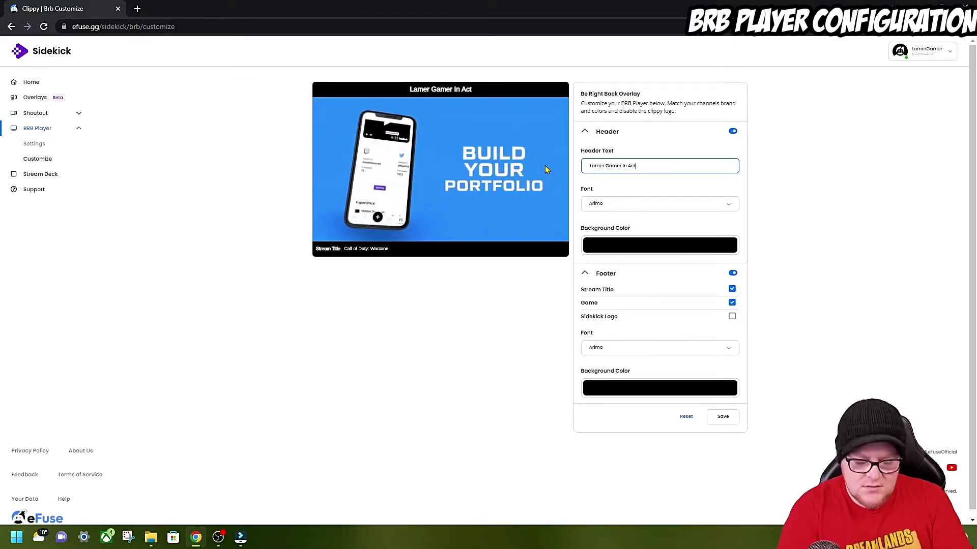
pyautogui.write('ion')
# - Hide the footer stream title, make the footer red and header yellow, and save
pyautogui.click(732, 289)
pyautogui.click(659, 388)
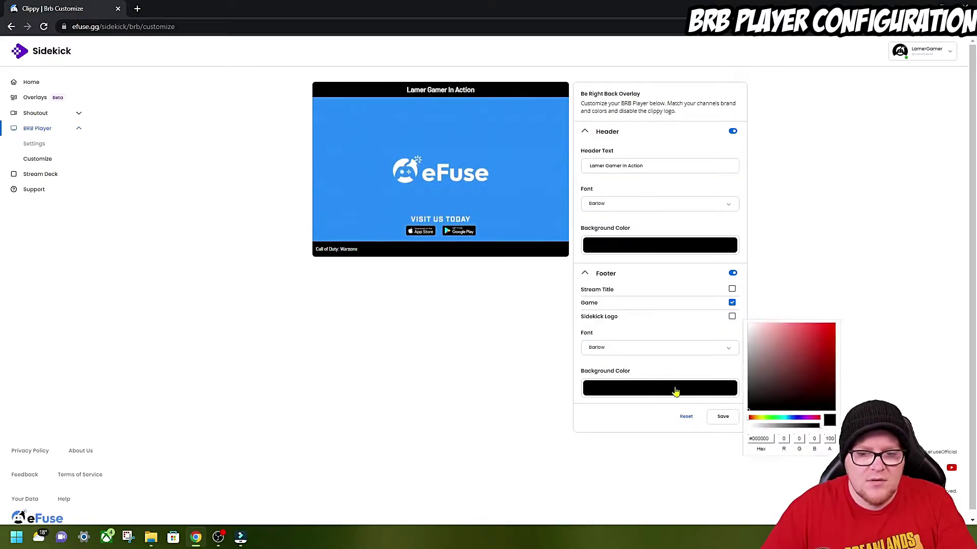
pyautogui.click(832, 328)
pyautogui.click(660, 245)
pyautogui.click(761, 275)
pyautogui.click(834, 182)
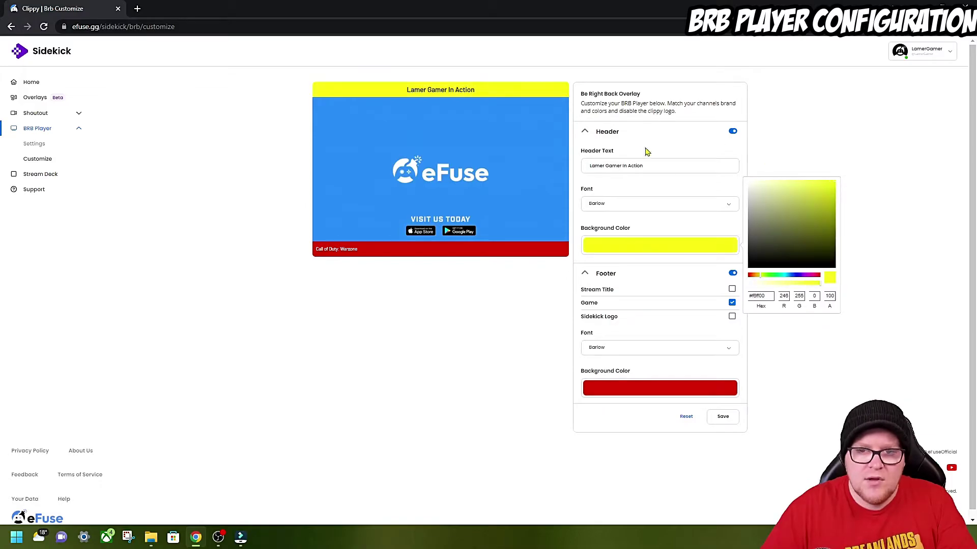
pyautogui.click(668, 168)
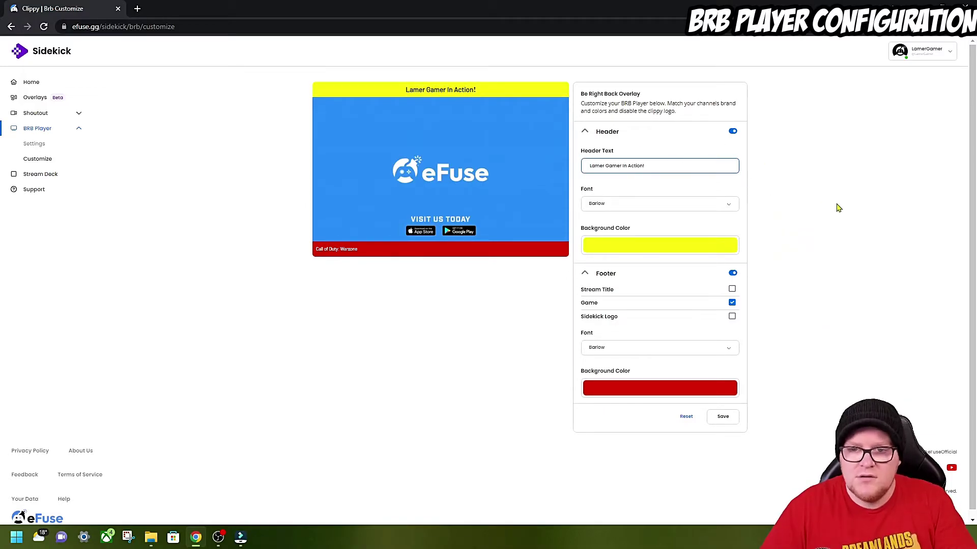
pyautogui.click(722, 422)
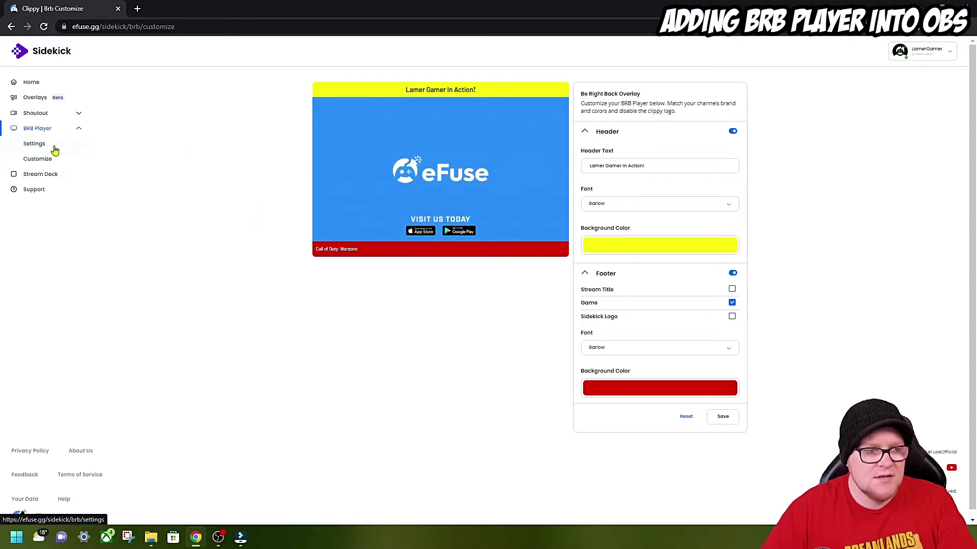
# - Copy the BRB player's URL from its Sidekick settings page
pyautogui.click(55, 150)
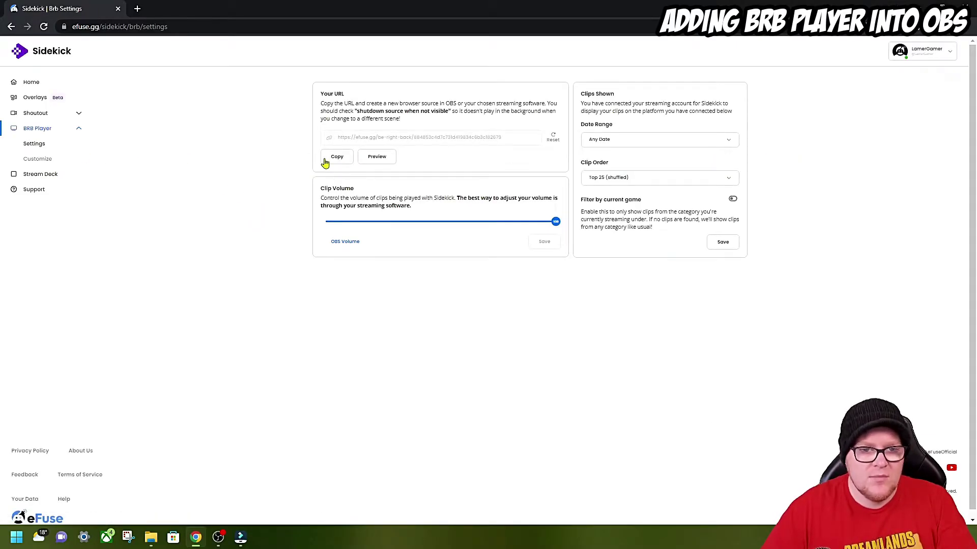
pyautogui.moveTo(356, 111); pyautogui.dragTo(446, 113)
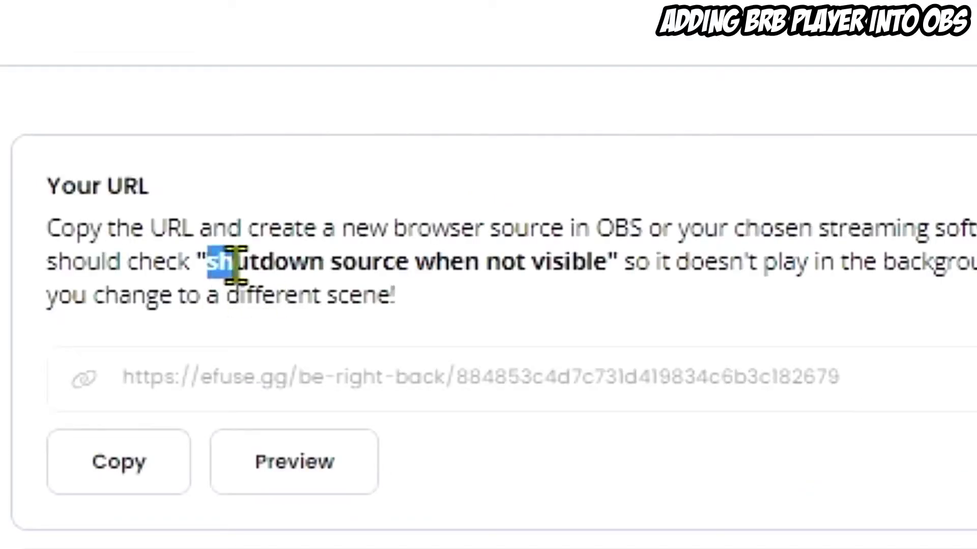
pyautogui.moveTo(600, 275); pyautogui.dragTo(611, 274)
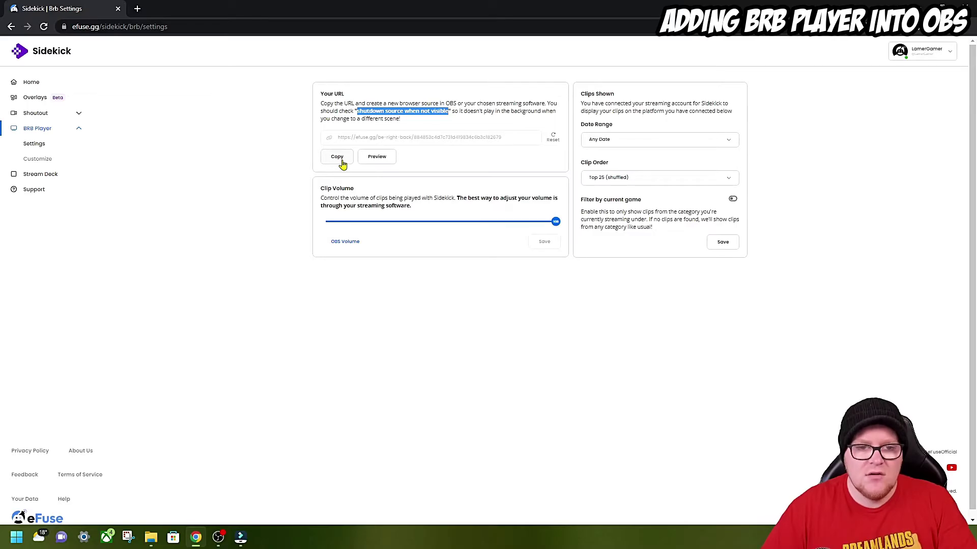
pyautogui.click(337, 158)
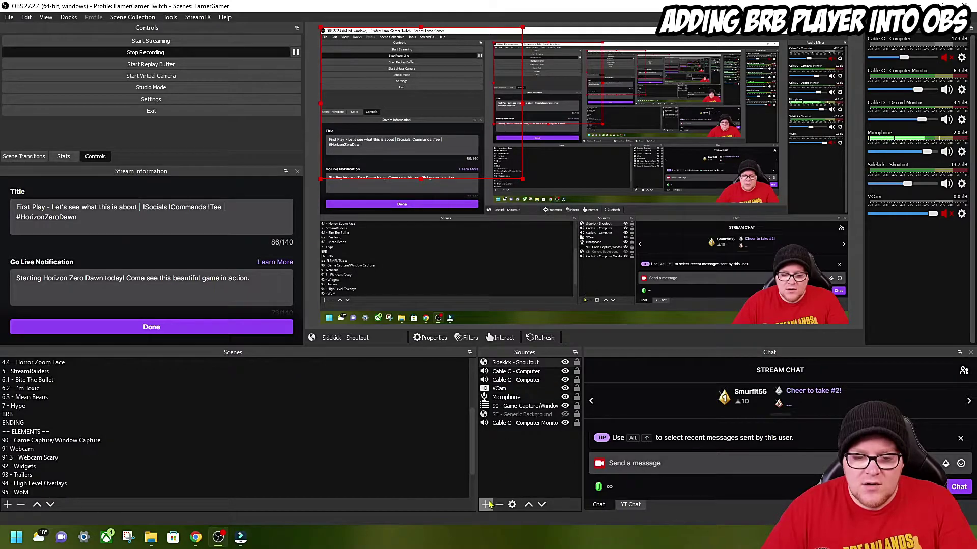
# - Add an OBS browser source with the copied BRB URL, shutting down when not visible
pyautogui.click(486, 505)
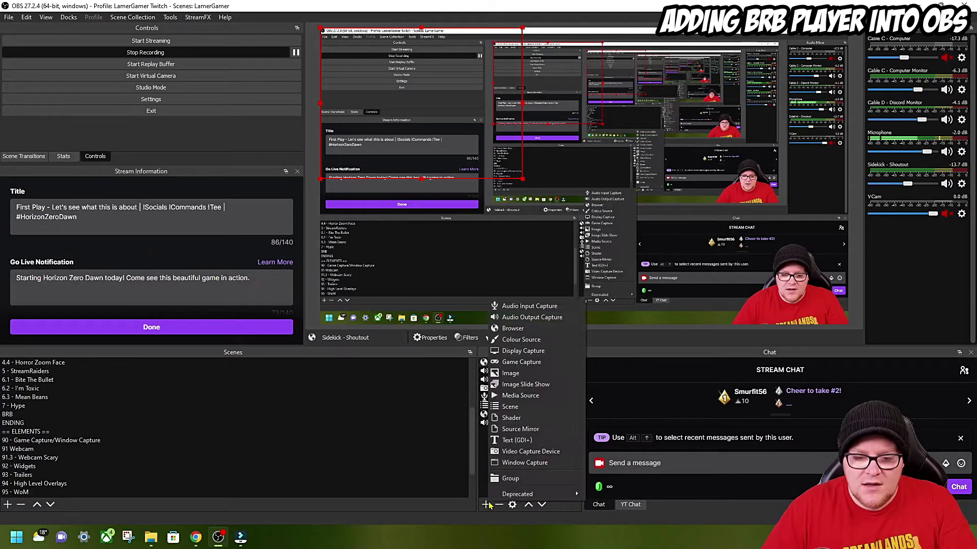
pyautogui.click(514, 328)
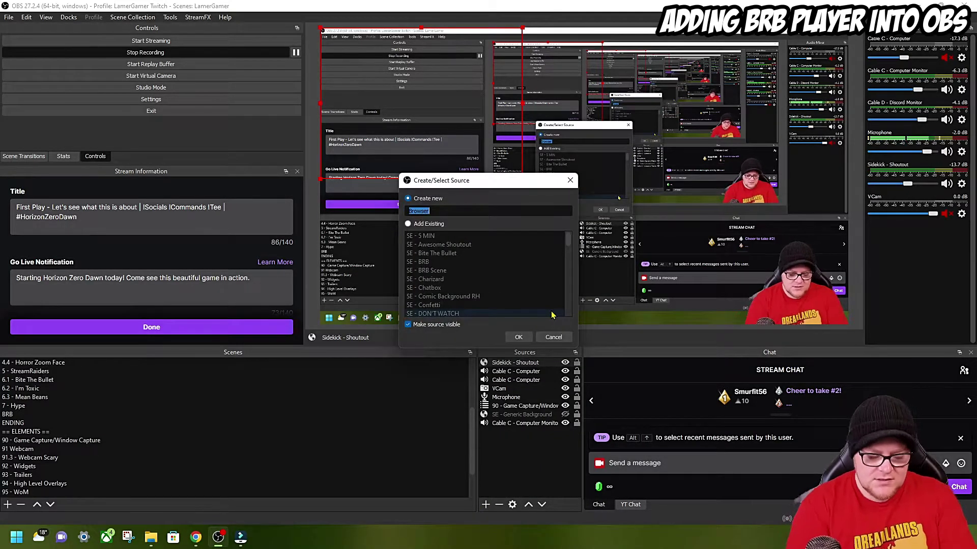
pyautogui.click(518, 338)
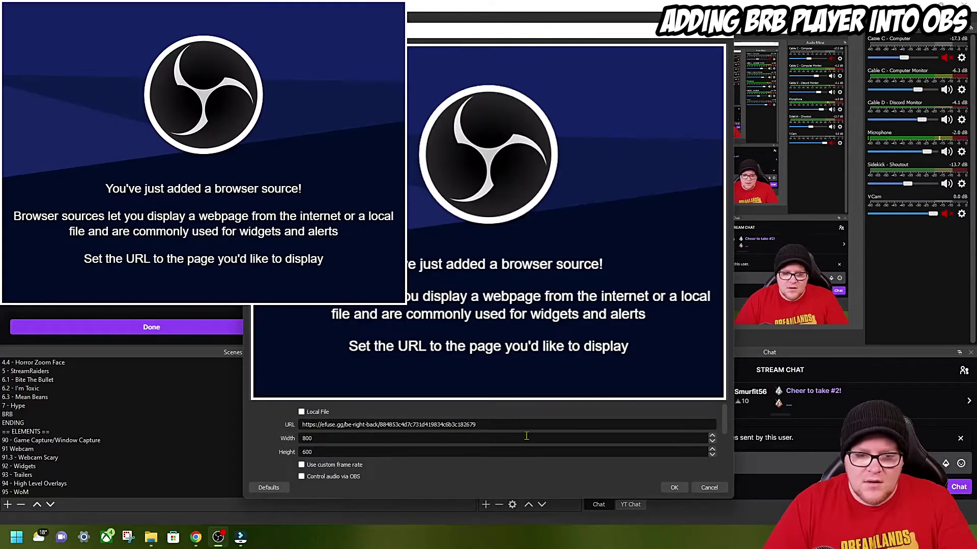
pyautogui.scroll(-2, 447, 429)
pyautogui.scroll(-4, 332, 448)
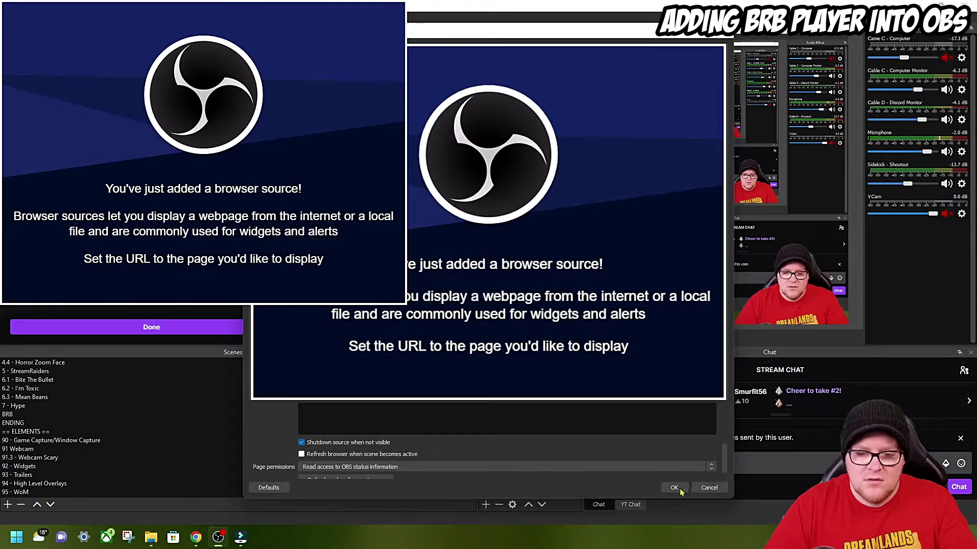
pyautogui.click(673, 488)
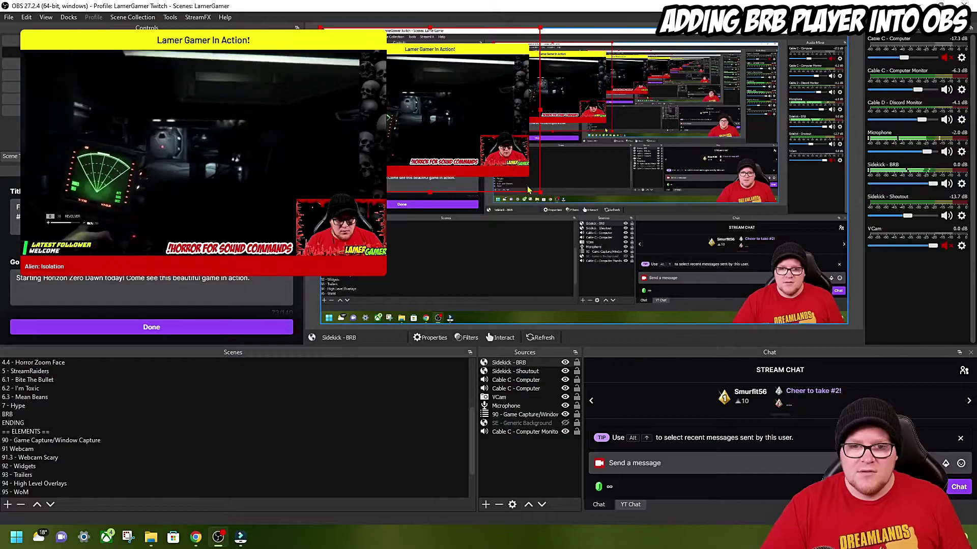
# - Hide the Sidekick - BRB source in OBS and bring up Sidekick's empty Overlays page
pyautogui.click(565, 362)
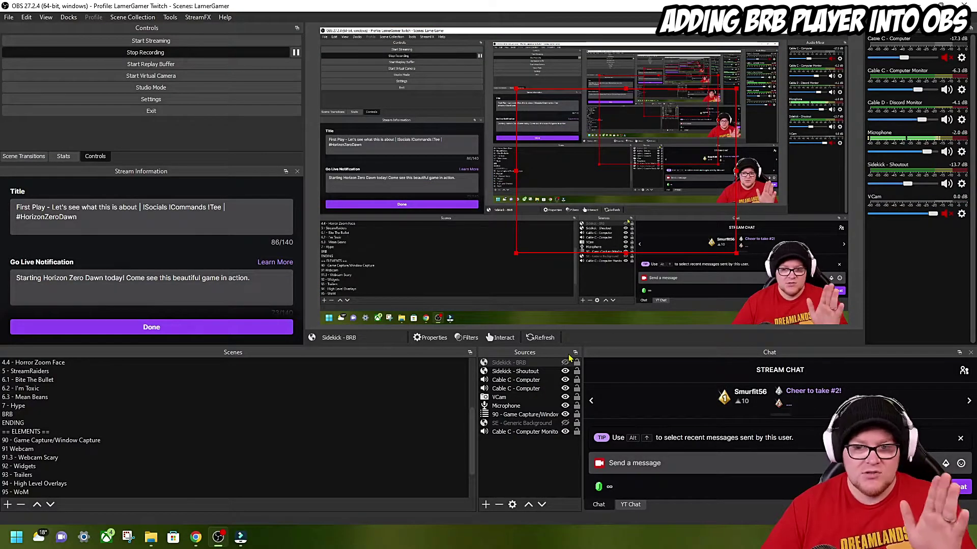
pyautogui.click(961, 213)
pyautogui.click(910, 331)
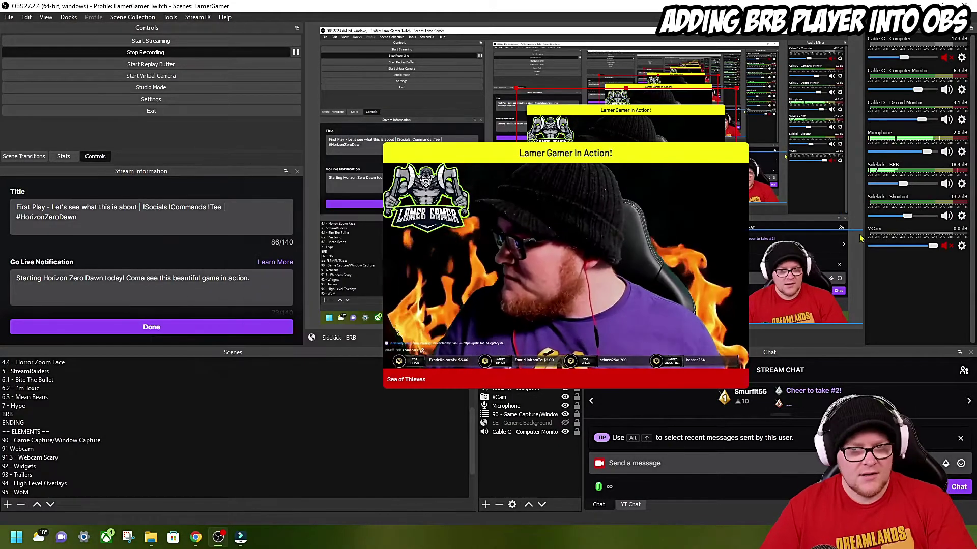
pyautogui.moveTo(753, 148); pyautogui.dragTo(680, 221)
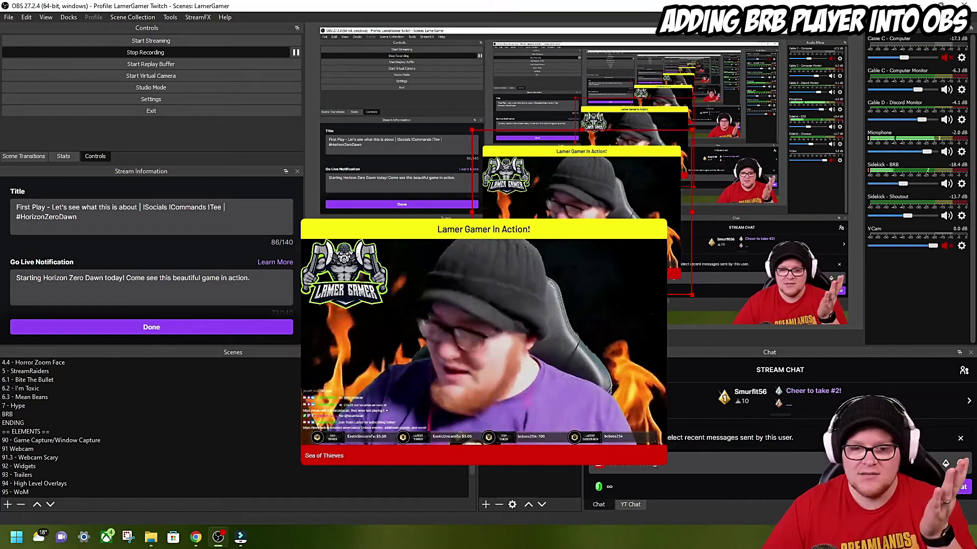
pyautogui.click(565, 363)
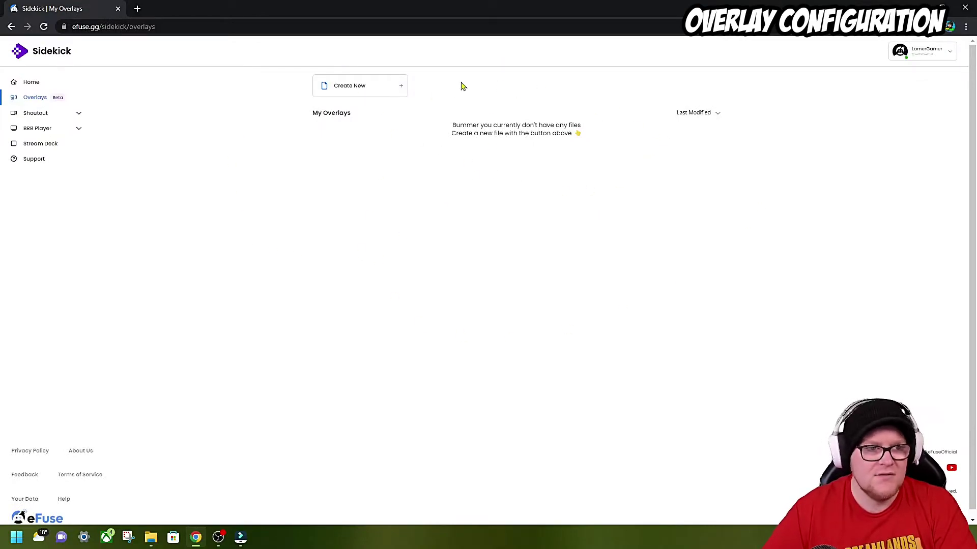
# - Create a new blank overlay, opening an empty 1920x1080 'My Canvas' in the editor
pyautogui.click(369, 92)
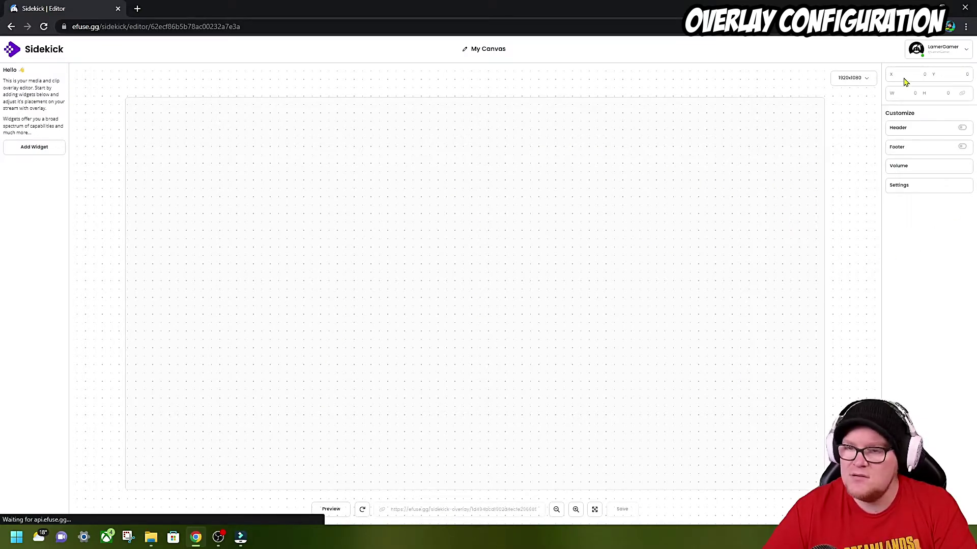
# - Keep the canvas at 1920x1080, add a resized Shoutout widget and an enlarged Be Right Back widget to its right
pyautogui.click(867, 79)
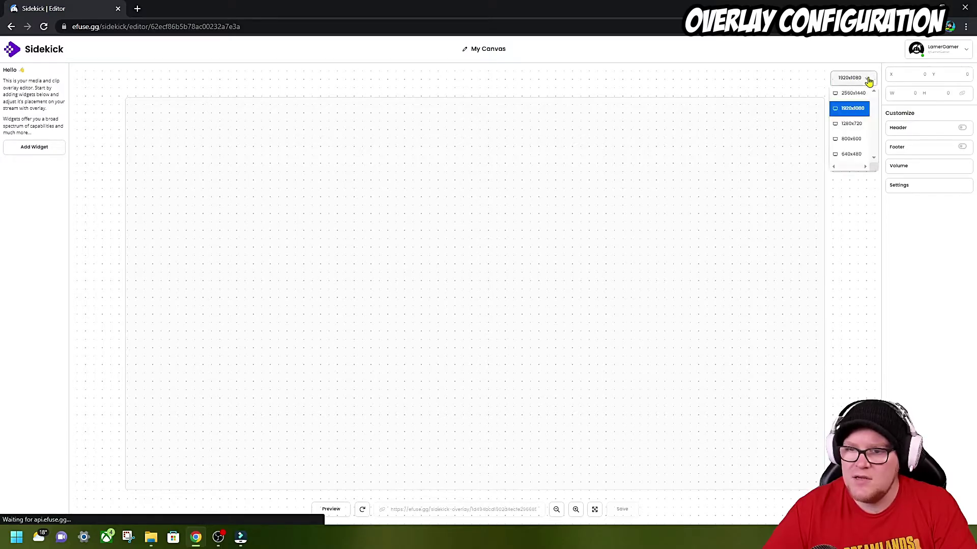
pyautogui.click(868, 81)
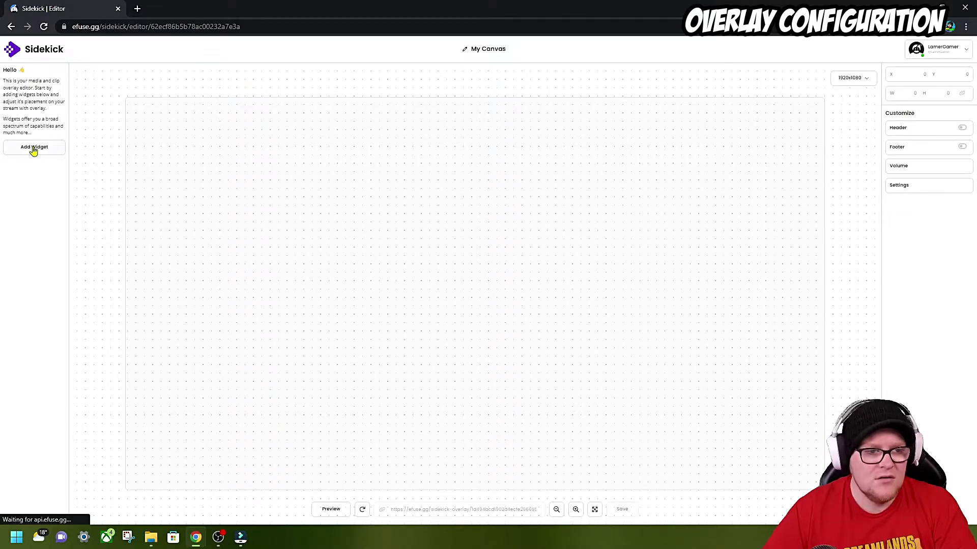
pyautogui.click(33, 149)
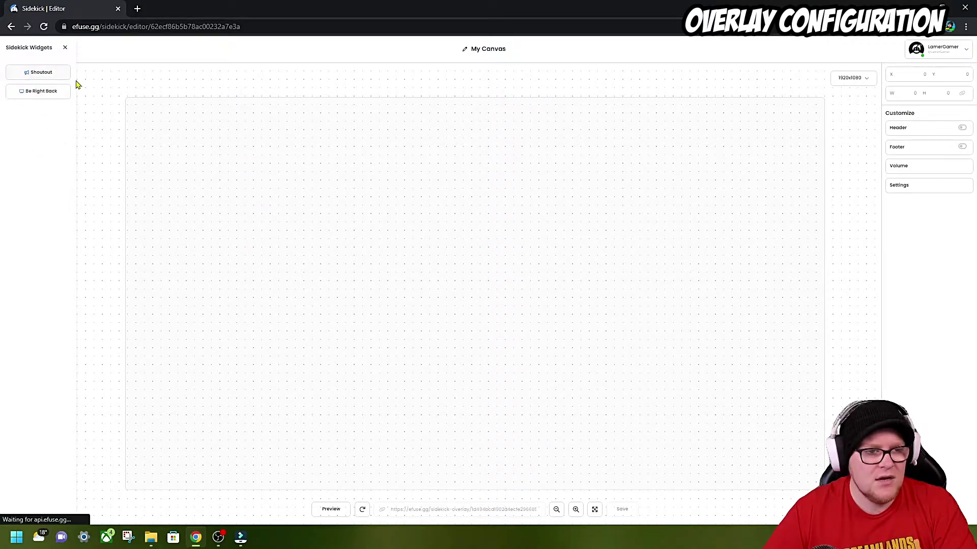
pyautogui.moveTo(235, 204); pyautogui.dragTo(334, 327)
pyautogui.click(56, 97)
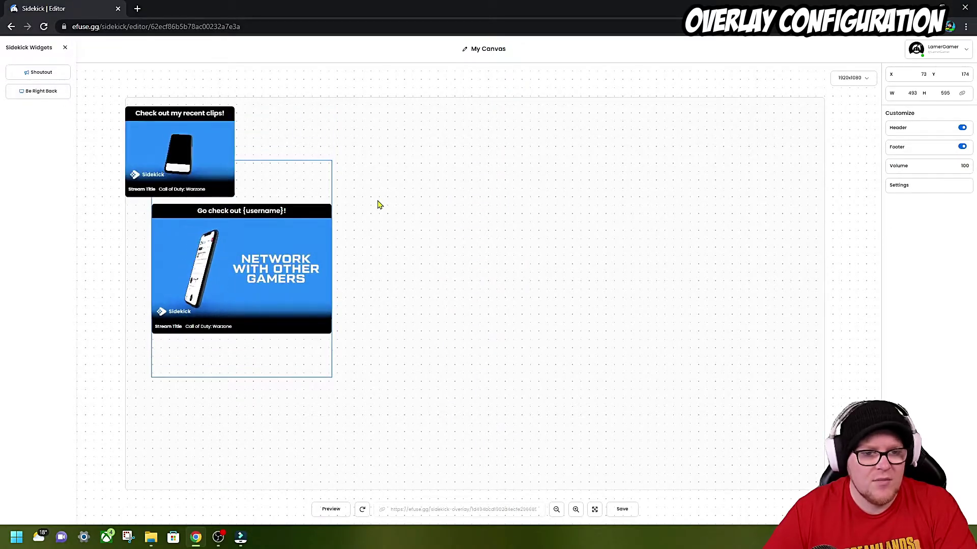
pyautogui.moveTo(233, 168); pyautogui.dragTo(694, 297)
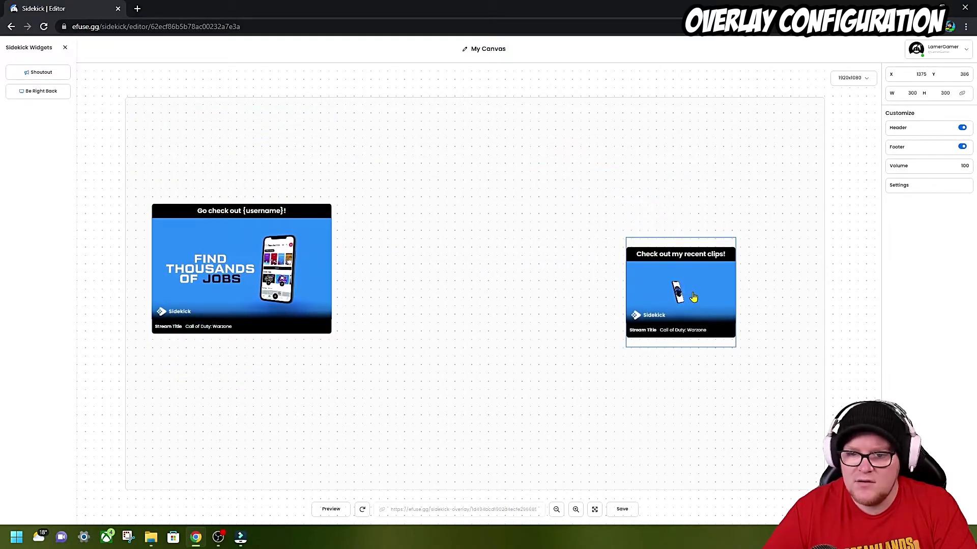
pyautogui.moveTo(241, 252); pyautogui.dragTo(283, 251)
# - Give the Be Right Back widget a red header, review footer colour choices, and save the overlay
pyautogui.click(623, 254)
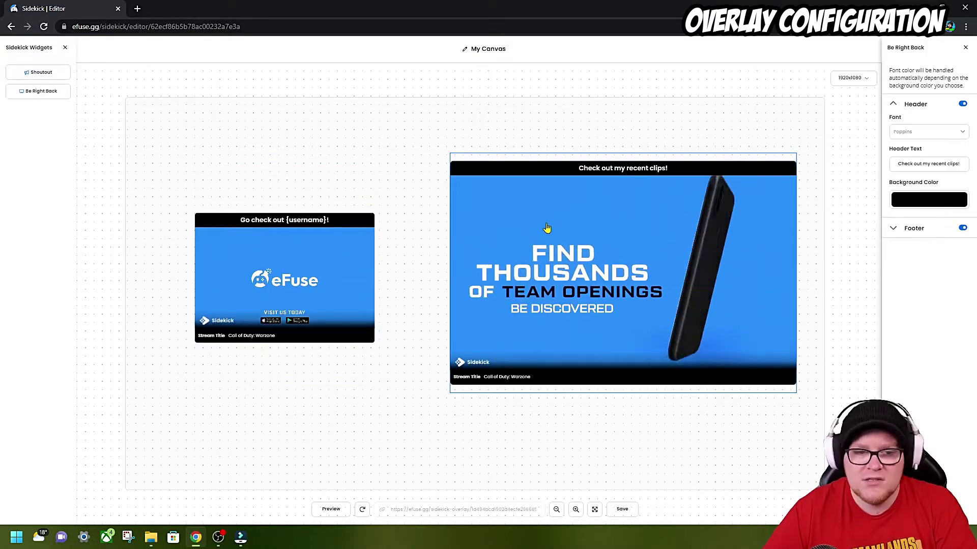
pyautogui.click(921, 203)
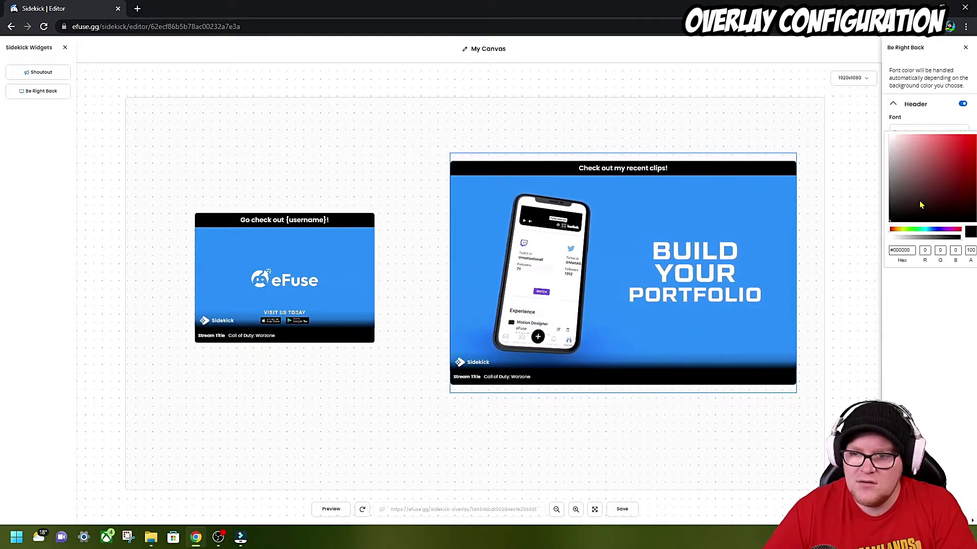
pyautogui.click(971, 137)
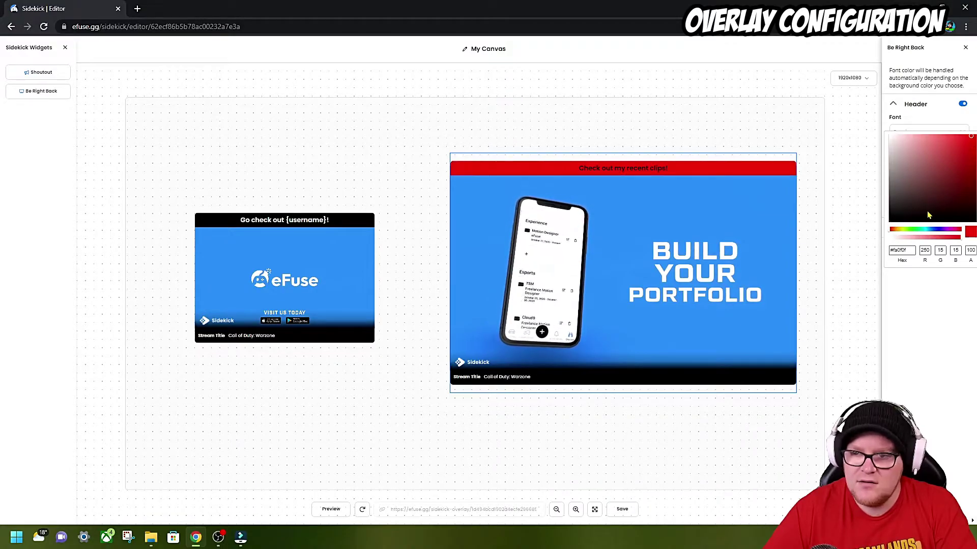
pyautogui.click(916, 104)
pyautogui.click(914, 123)
pyautogui.click(929, 232)
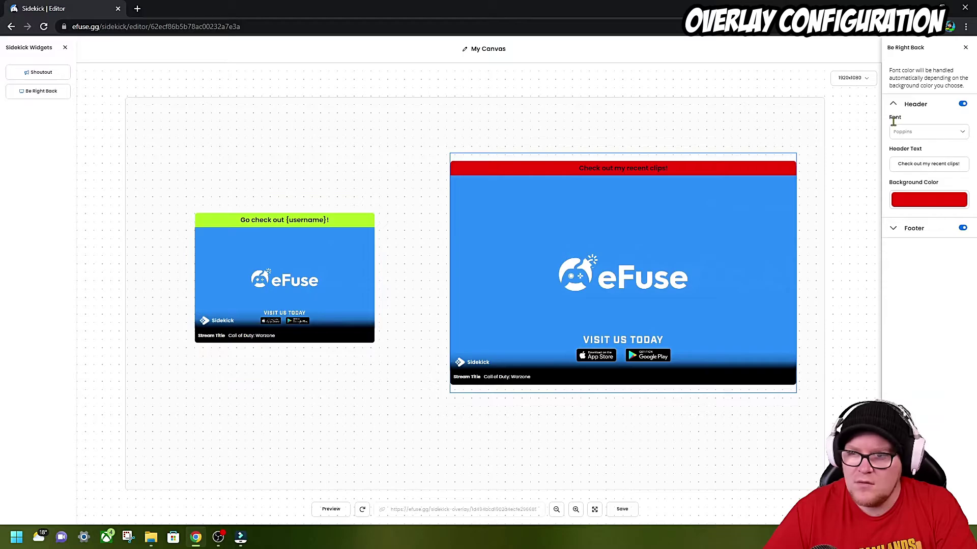
pyautogui.click(763, 120)
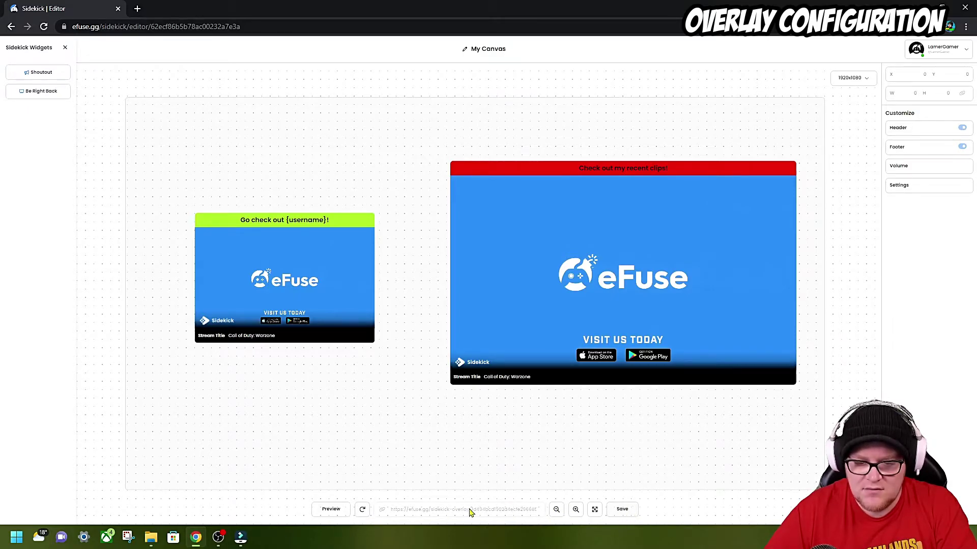
pyautogui.click(626, 513)
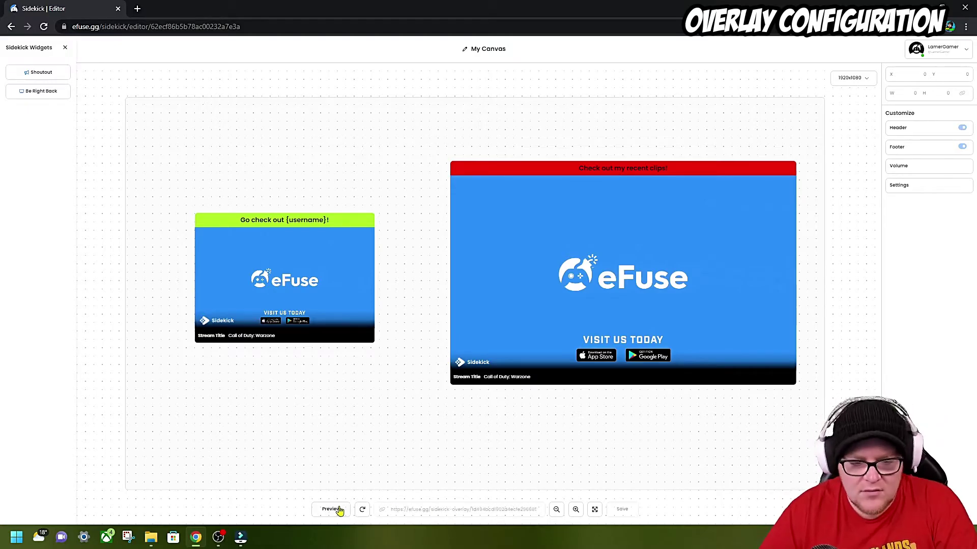
# - Keep the canvas URL unchanged and title the overlay canvas 'Test Canvas'
pyautogui.click(362, 511)
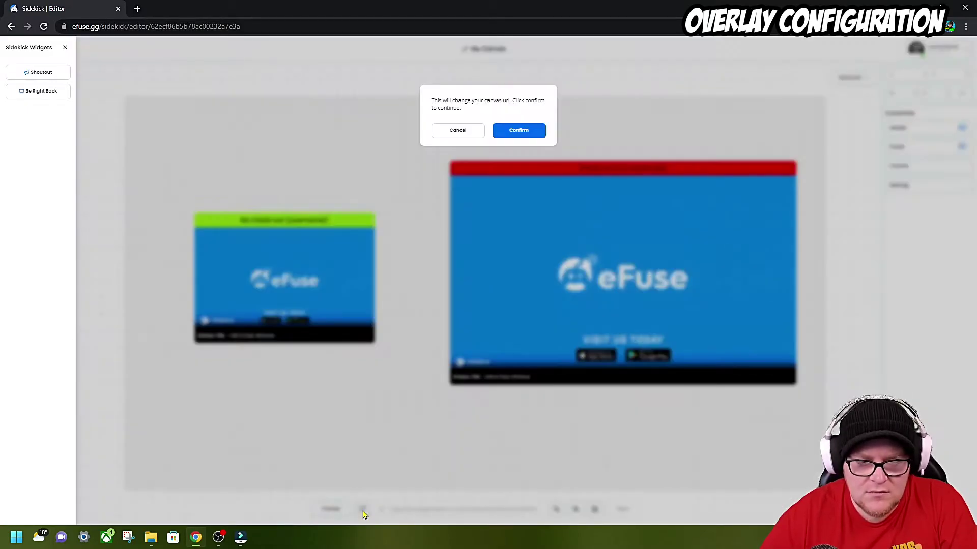
pyautogui.click(471, 135)
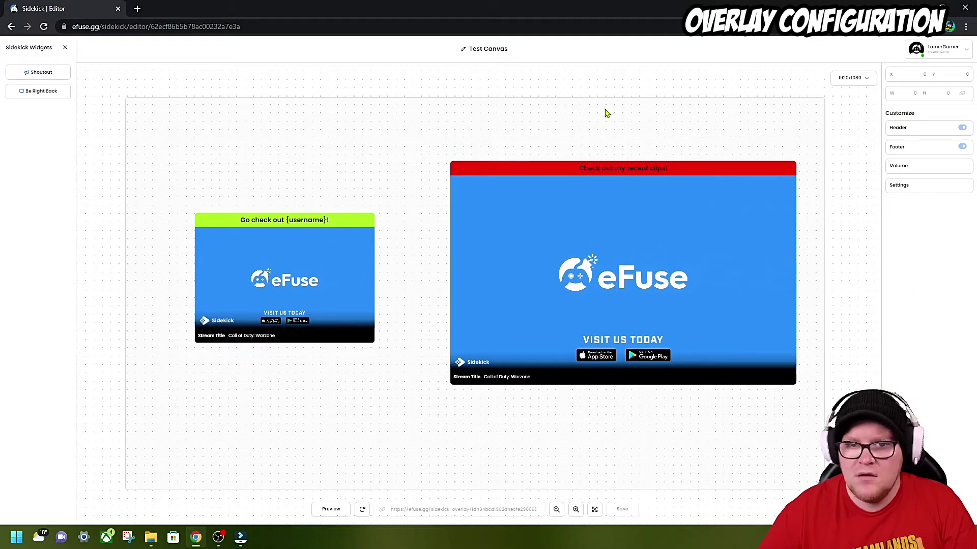
pyautogui.click(492, 47)
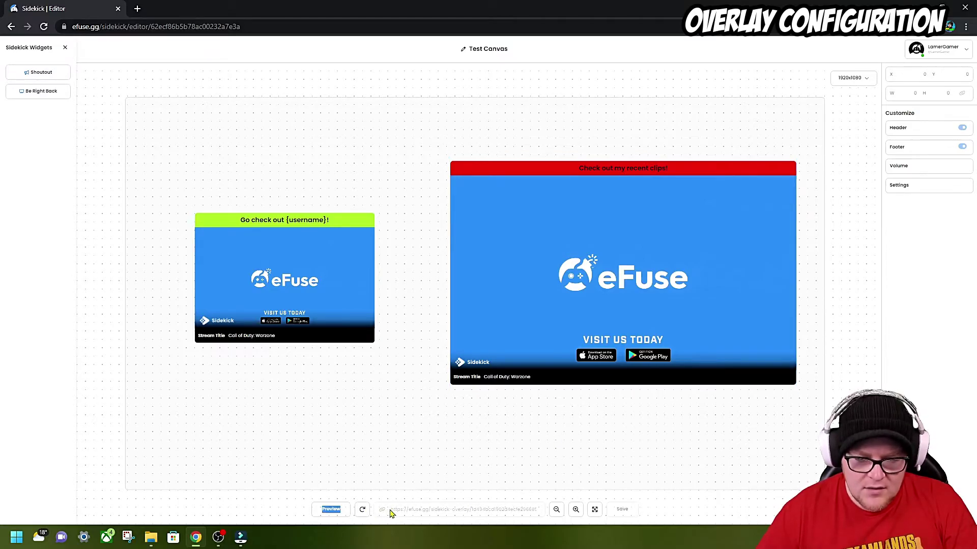
# - Copy the overlay link from its URL field
pyautogui.click(435, 515)
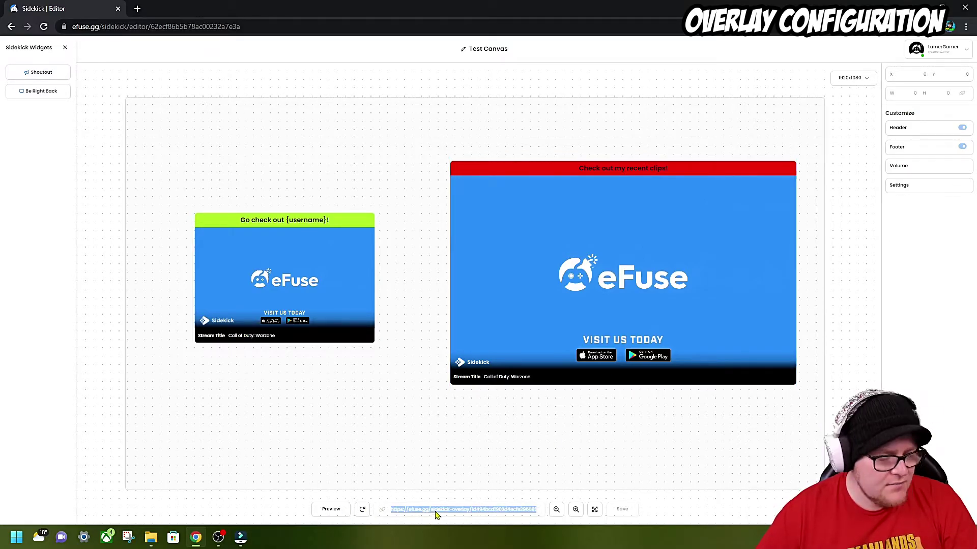
pyautogui.rightClick(435, 514)
pyautogui.click(467, 451)
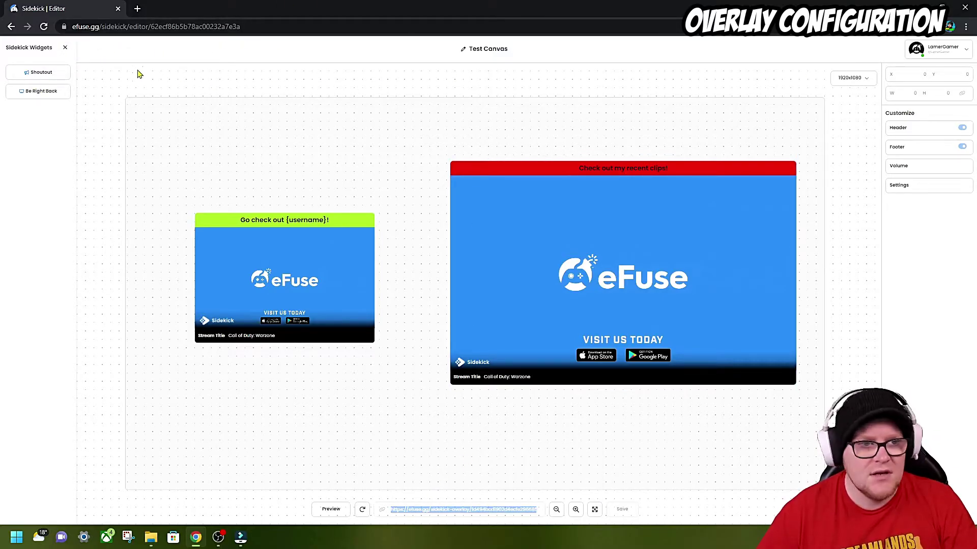
# - Find Test Canvas under My Overlays without deleting it and reopen it in the editor
pyautogui.click(63, 50)
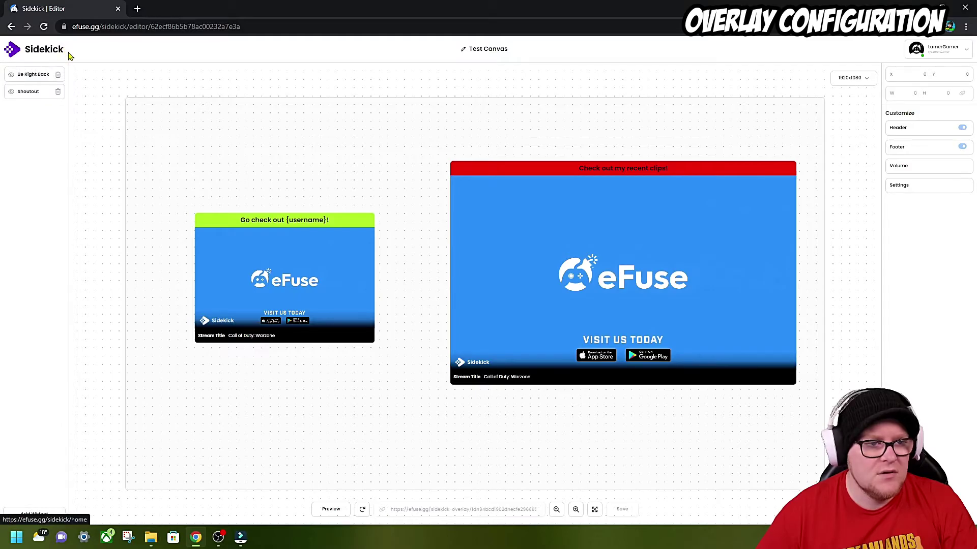
pyautogui.click(12, 50)
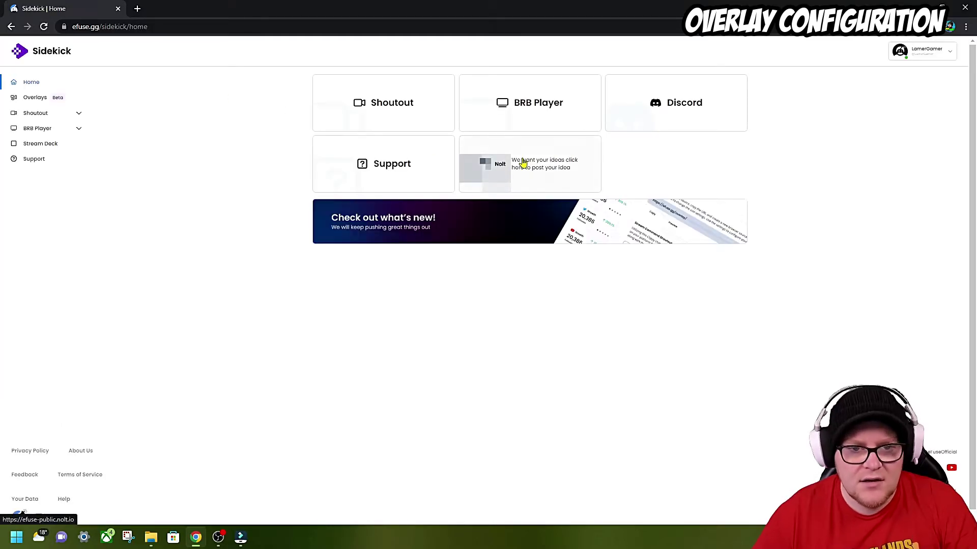
pyautogui.click(40, 103)
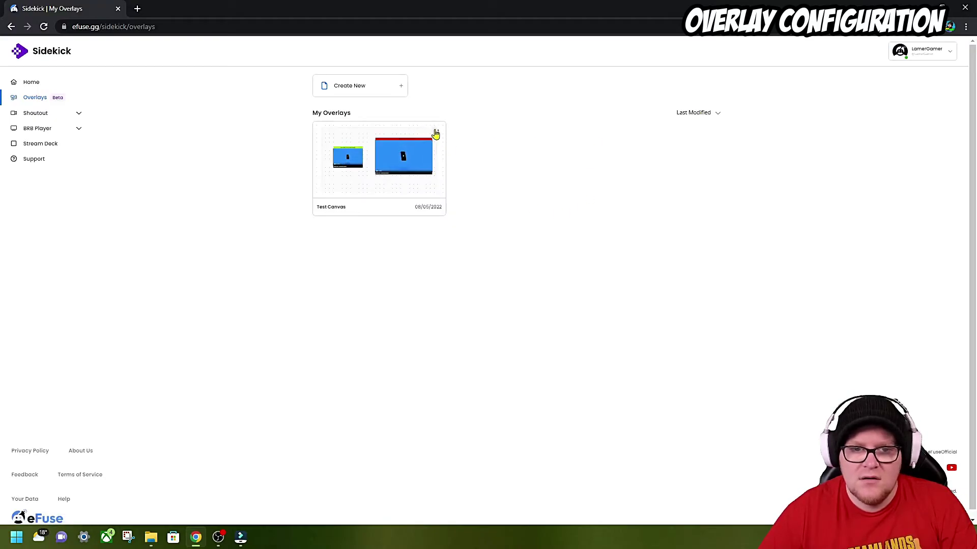
pyautogui.click(436, 134)
pyautogui.click(625, 136)
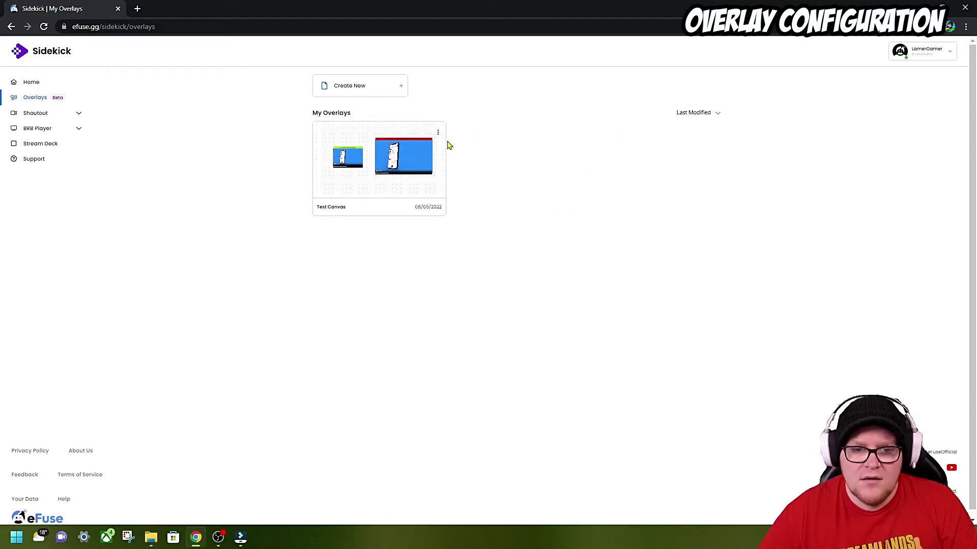
pyautogui.click(436, 134)
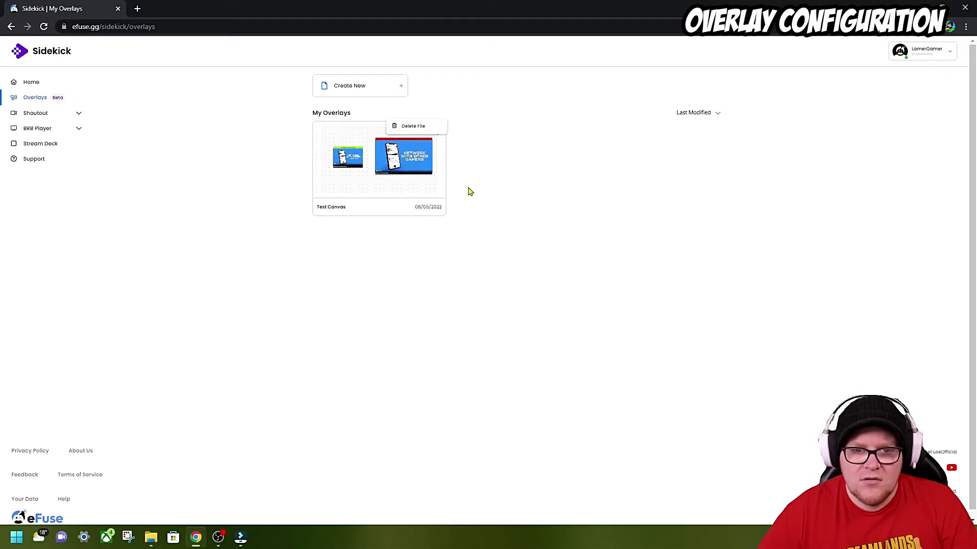
pyautogui.click(507, 210)
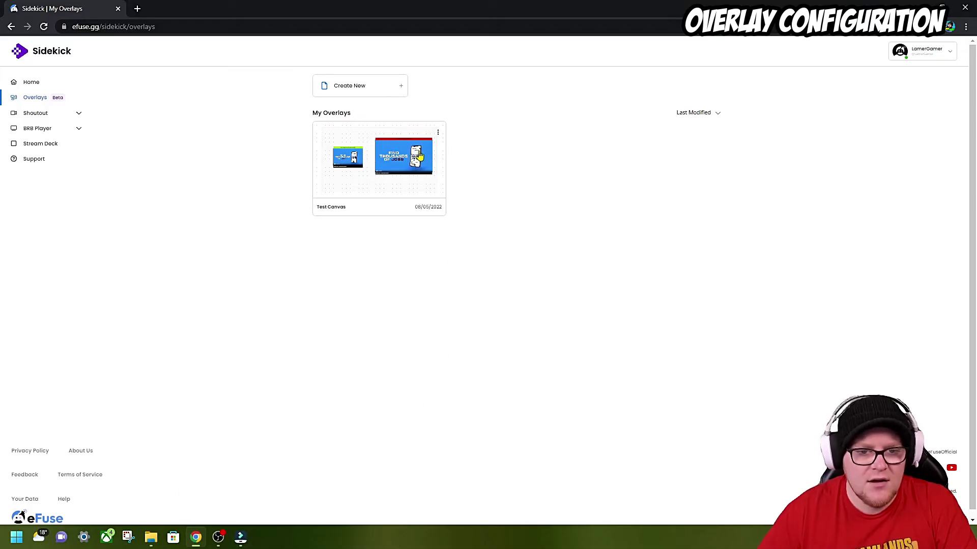
pyautogui.click(418, 156)
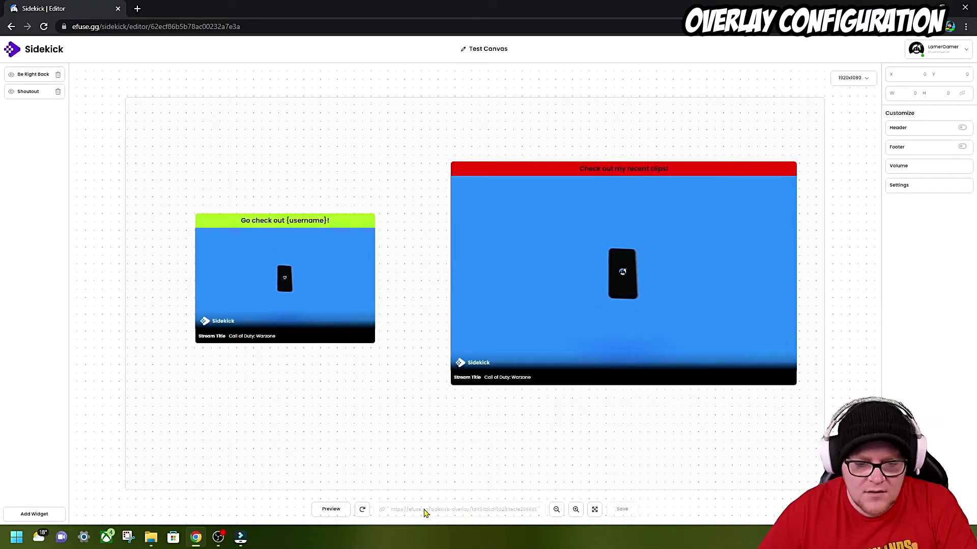
# - Copy the Test Canvas overlay link again
pyautogui.doubleClick(384, 514)
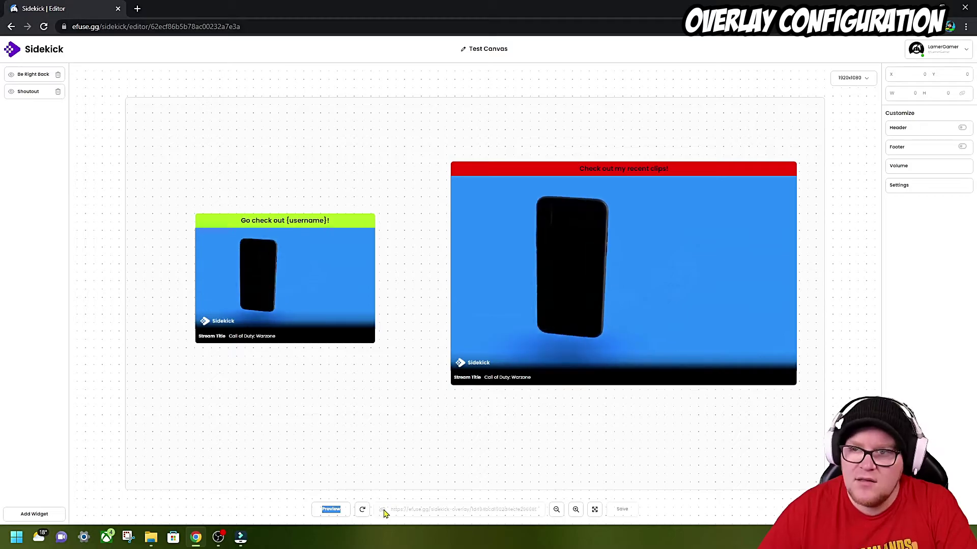
pyautogui.click(409, 514)
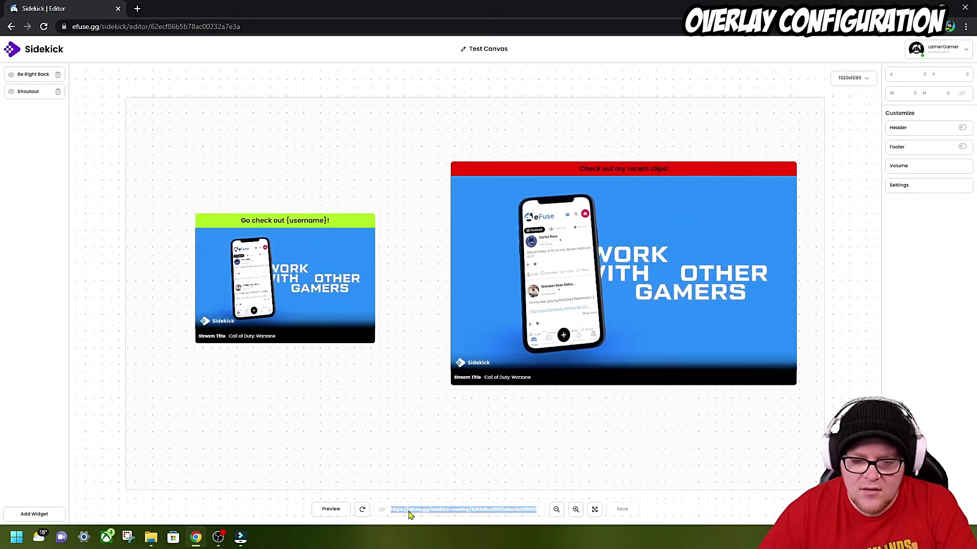
pyautogui.rightClick(490, 511)
pyautogui.click(524, 443)
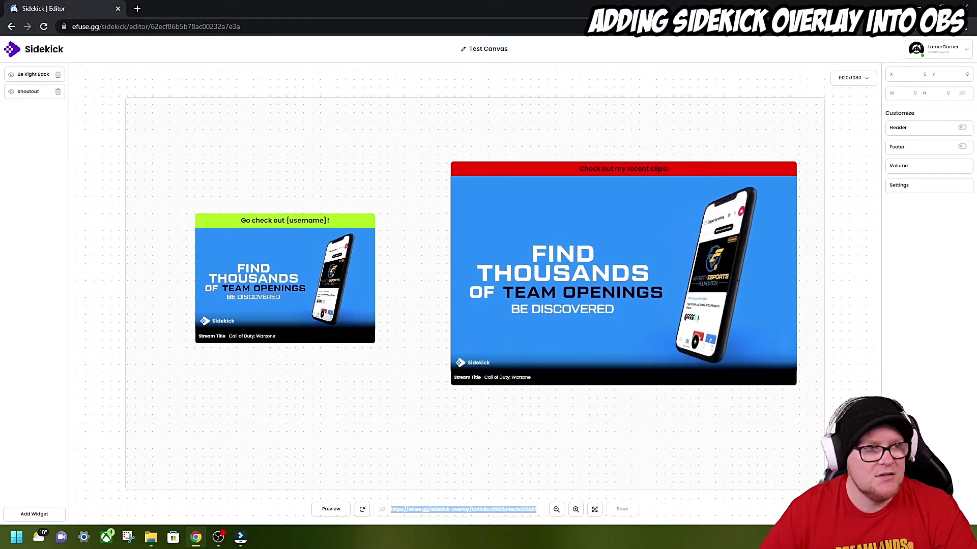
# - Add an OBS browser source named 'Sidekick - Overlay 1' showing the pasted Sidekick overlay link
pyautogui.hotkey('alt', 'Tab')
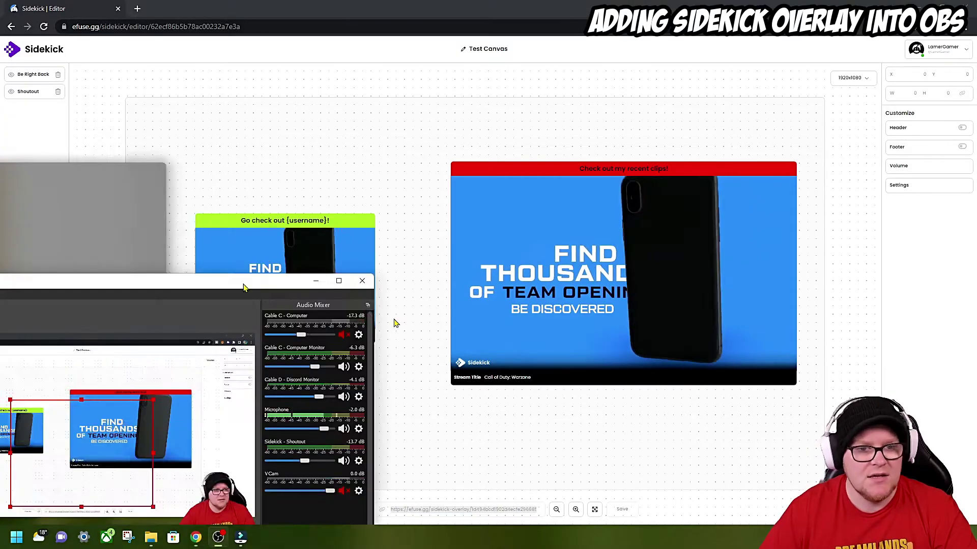
pyautogui.doubleClick(243, 284)
pyautogui.rightClick(521, 460)
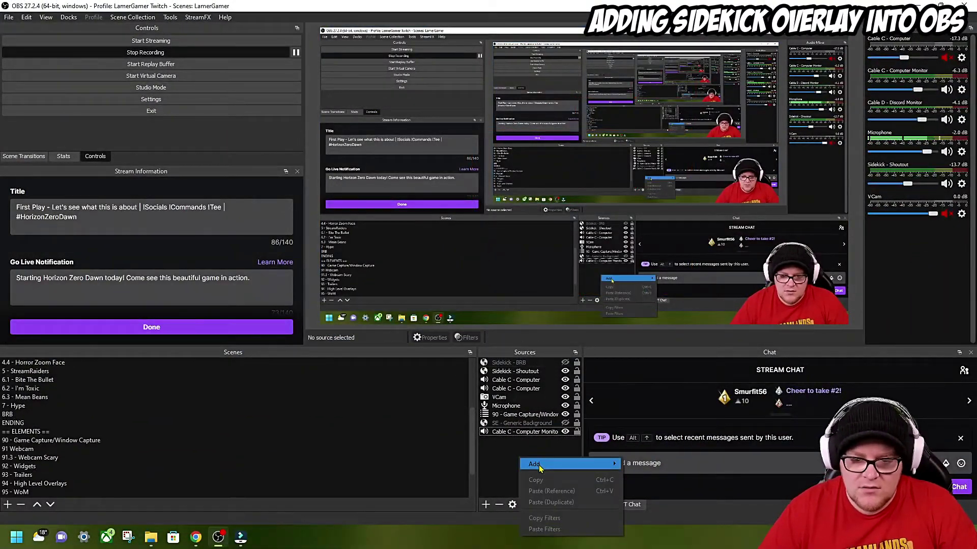
pyautogui.moveTo(538, 466)
pyautogui.click(668, 378)
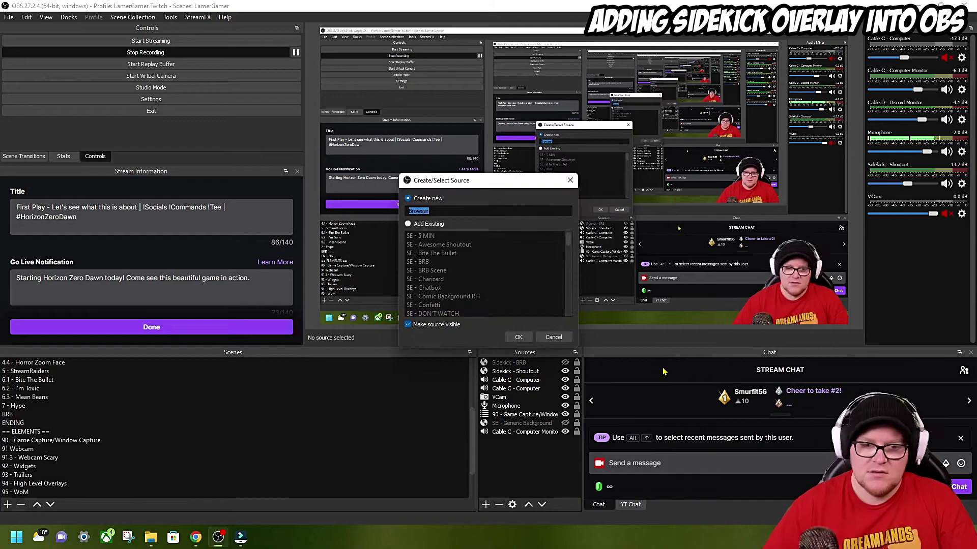
pyautogui.write('Sidekick - Ov')
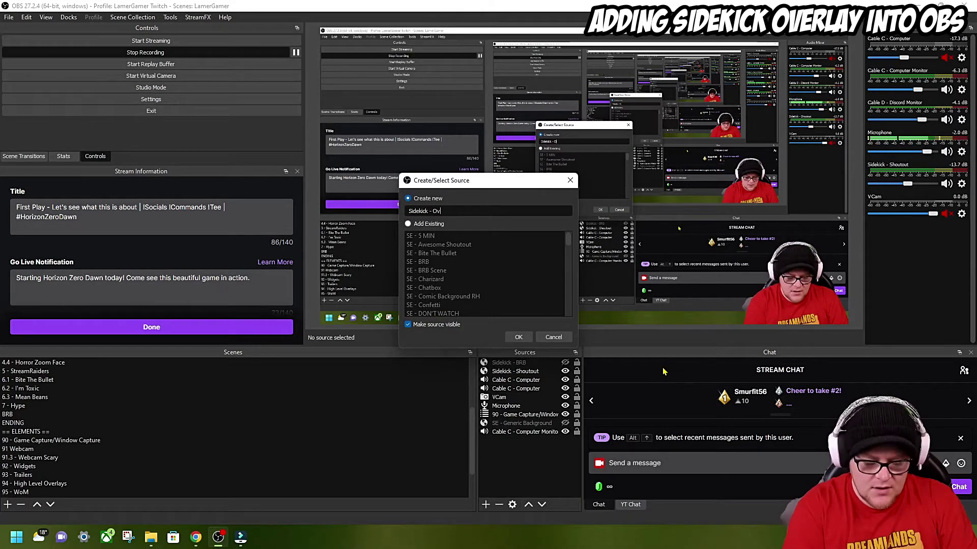
pyautogui.write('erlay 1')
pyautogui.press('Return')
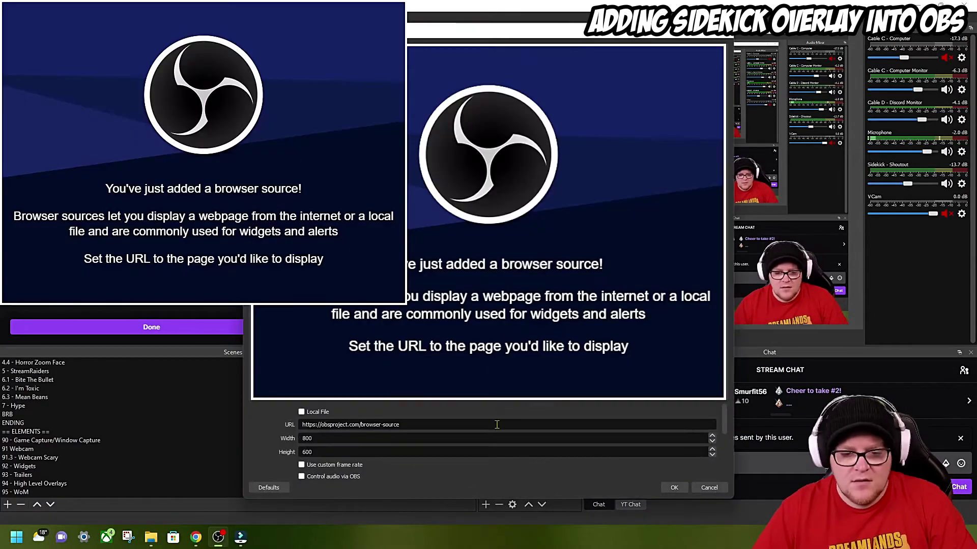
pyautogui.hotkey('ctrl', 'v')
pyautogui.scroll(-3, 378, 435)
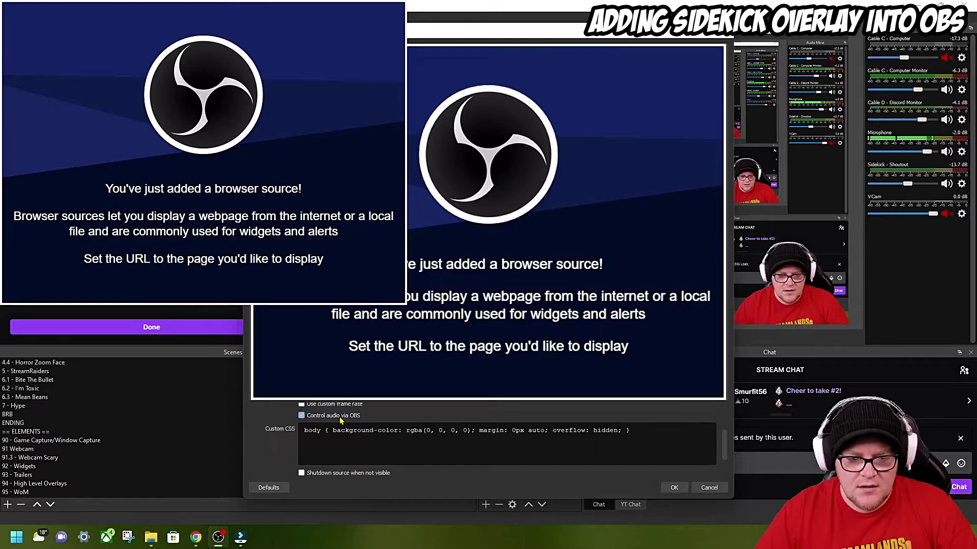
pyautogui.scroll(-2, 489, 459)
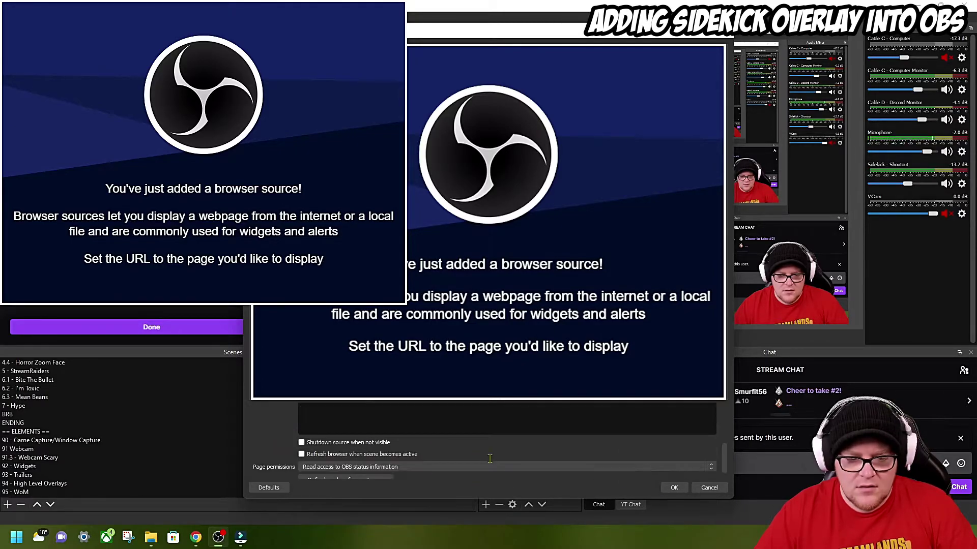
pyautogui.click(673, 488)
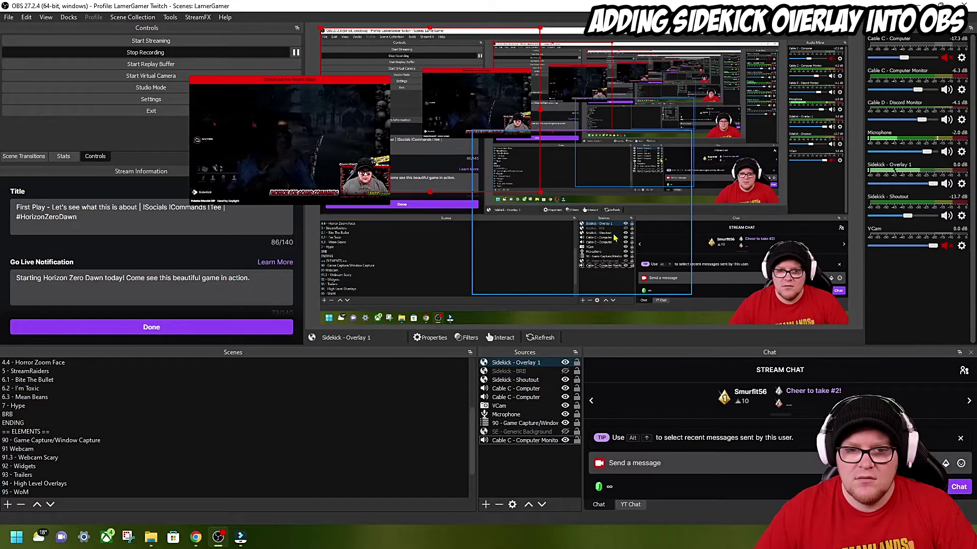
# - Stretch the overlay across the canvas at -25 dB, send a !so chat shoutout, then hide the Shoutout source
pyautogui.moveTo(540, 196); pyautogui.dragTo(681, 299)
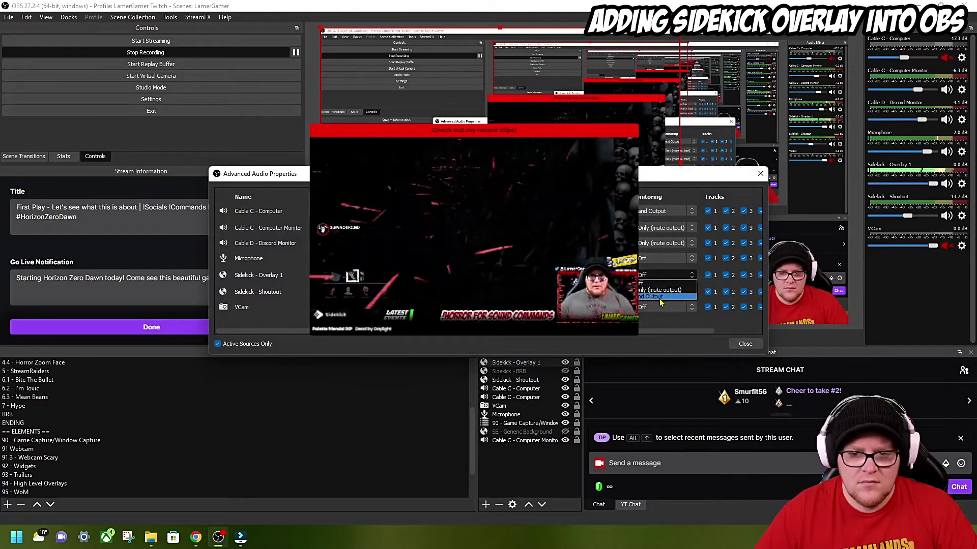
pyautogui.moveTo(932, 183); pyautogui.dragTo(899, 186)
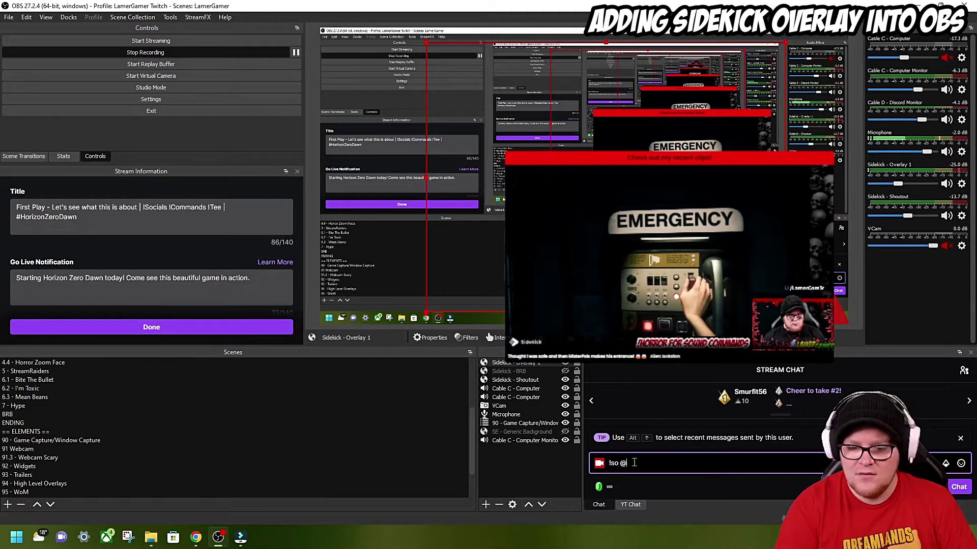
pyautogui.write('l')
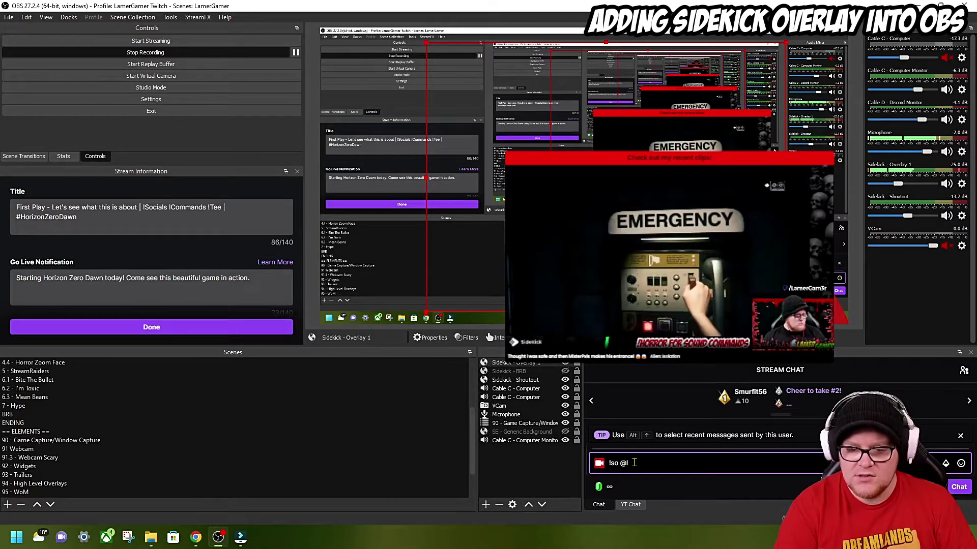
pyautogui.write('amerg')
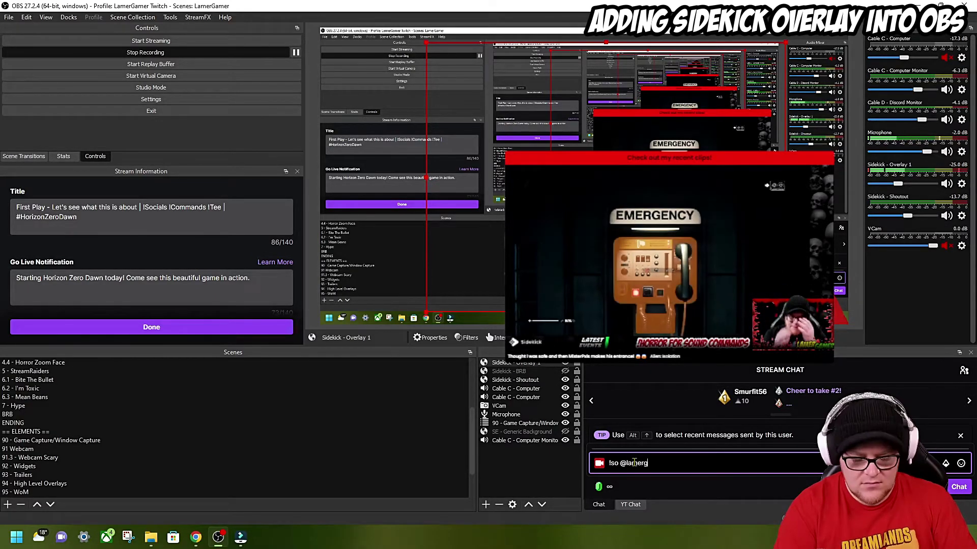
pyautogui.write('am3r')
pyautogui.press('Tab')
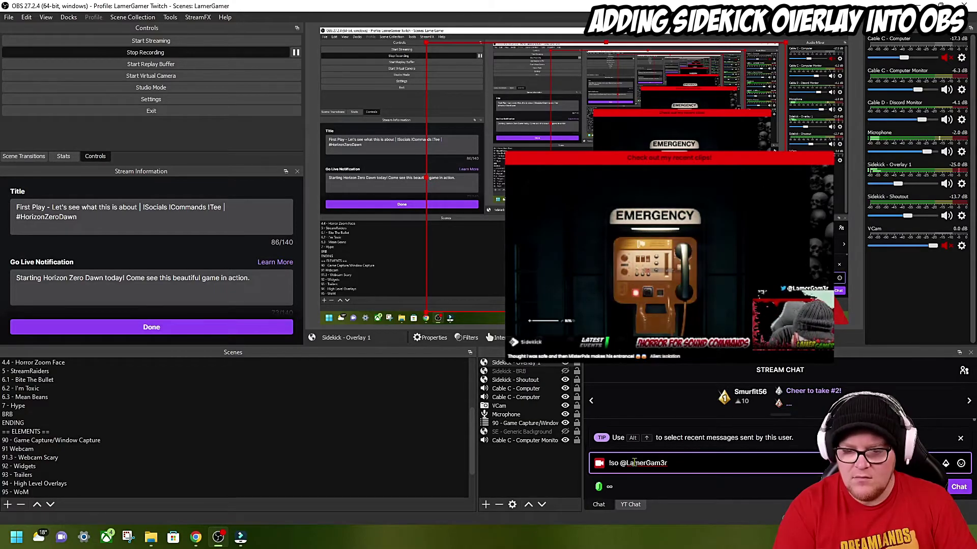
pyautogui.press('Return')
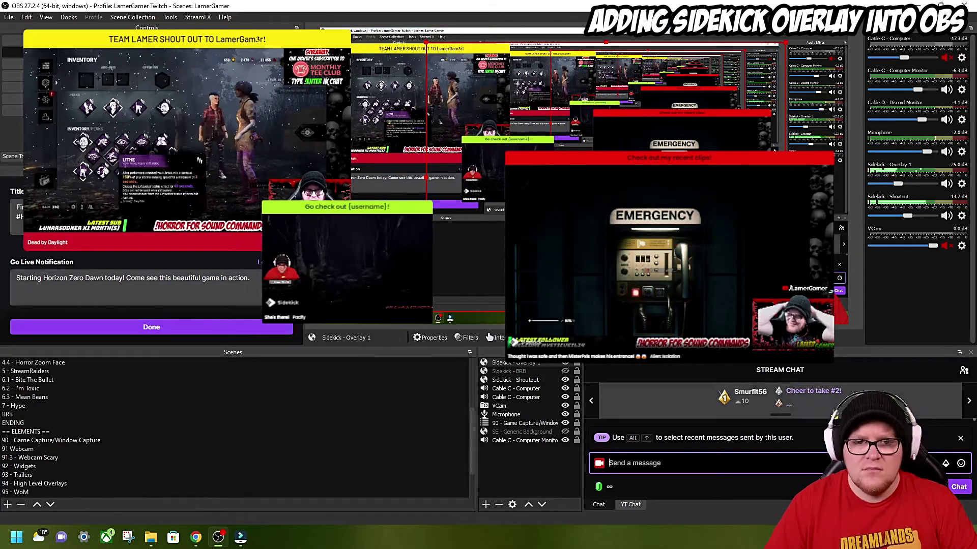
pyautogui.click(565, 380)
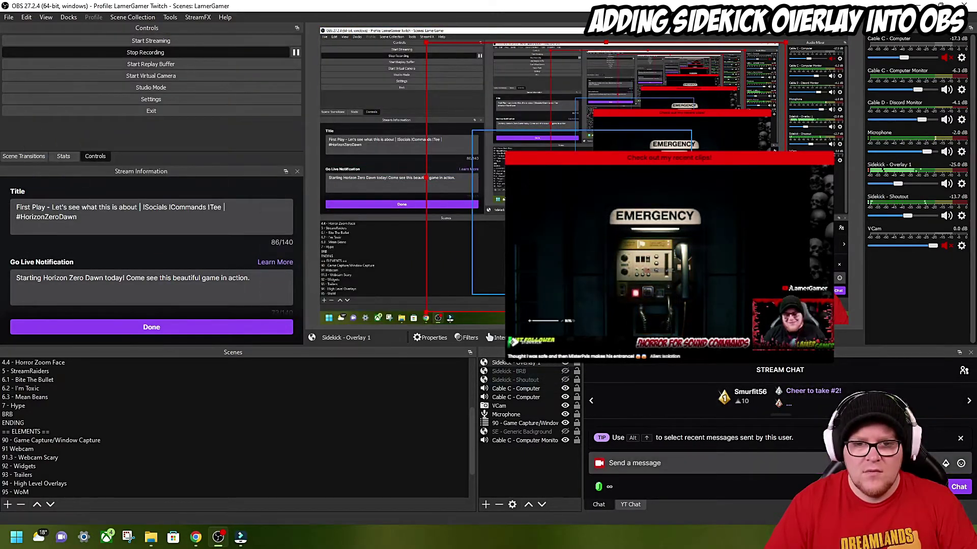
pyautogui.click(565, 363)
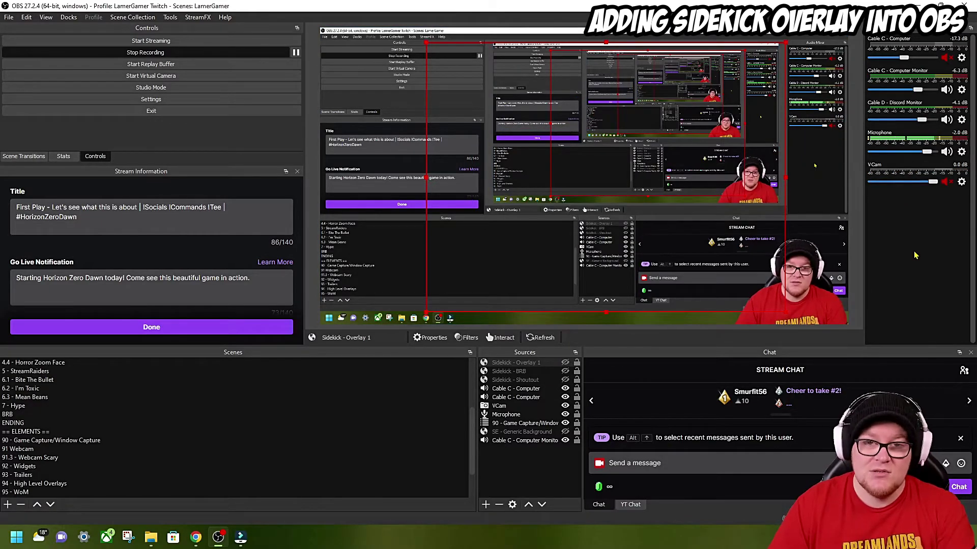